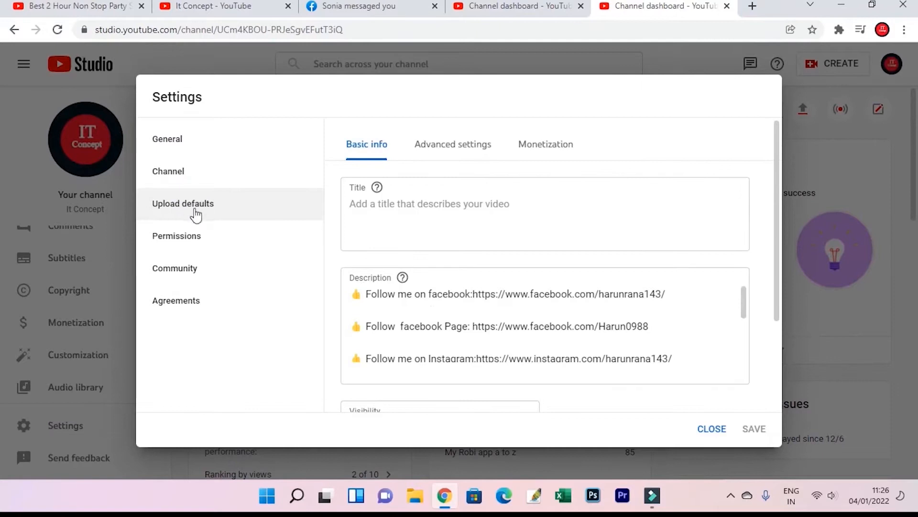
- Begin the video description with "In this video showinh how to fix youtube on smart tv", above the social links
scroll(393, 296, "down", 5)
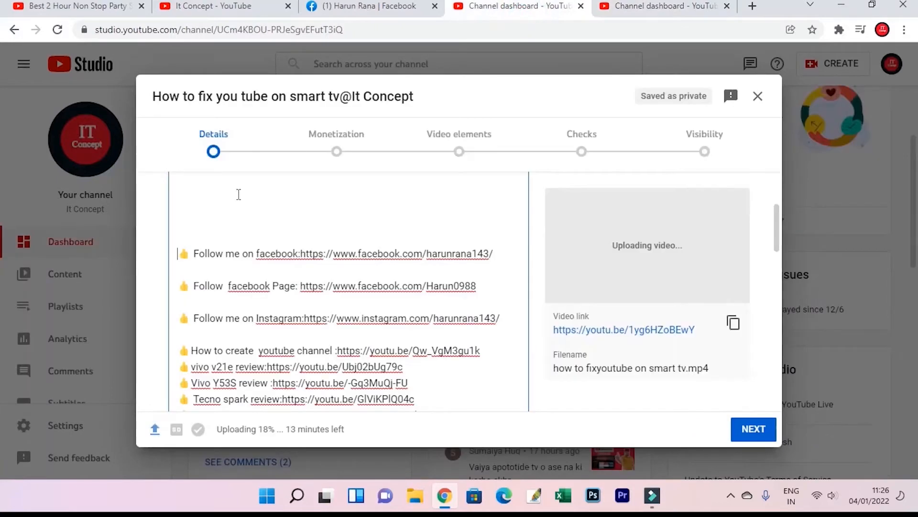
scroll(238, 194, "down", 1)
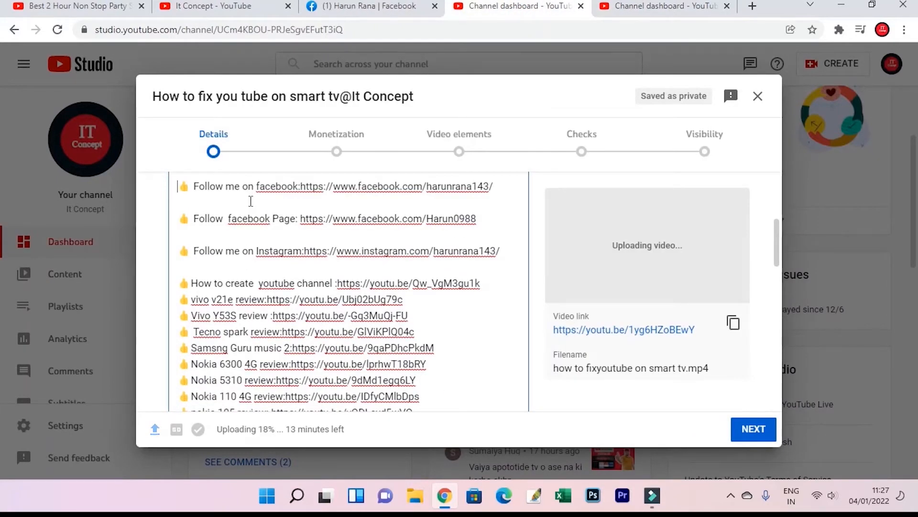
scroll(250, 211, "up", 1)
scroll(247, 229, "up", 5)
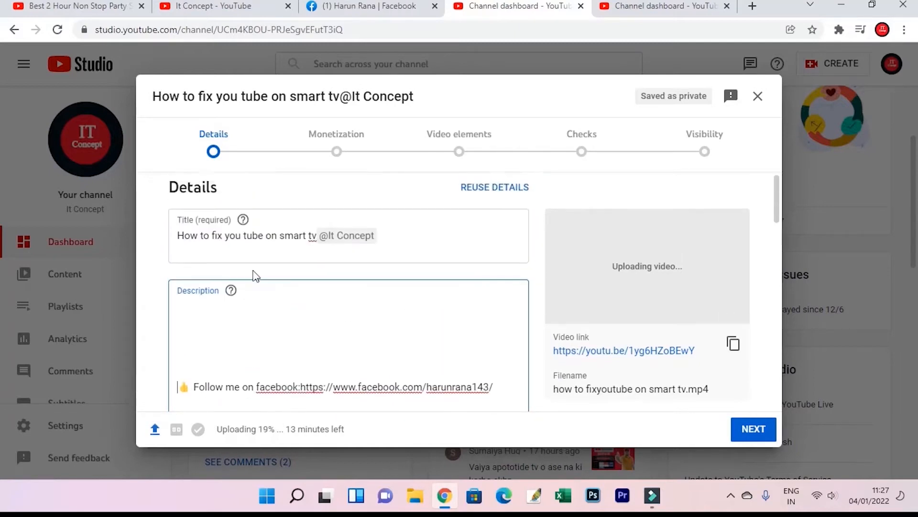
left_click(194, 308)
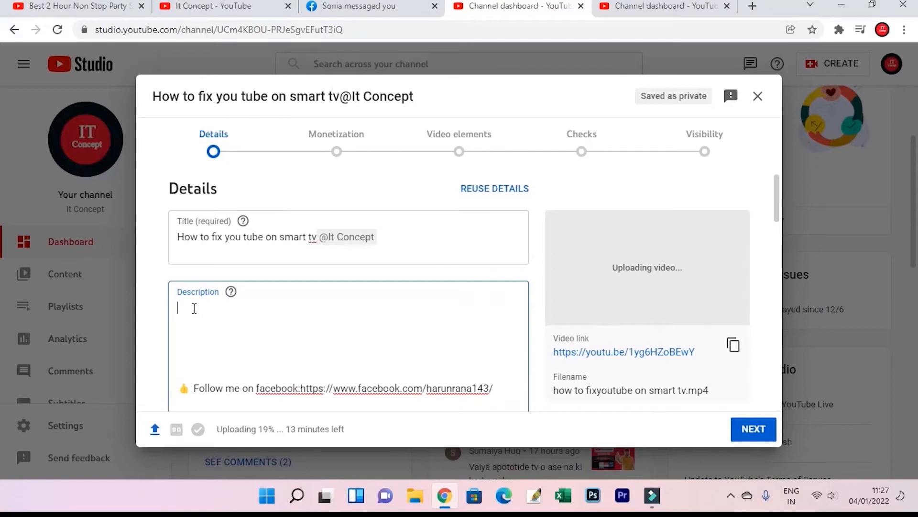
type("In ")
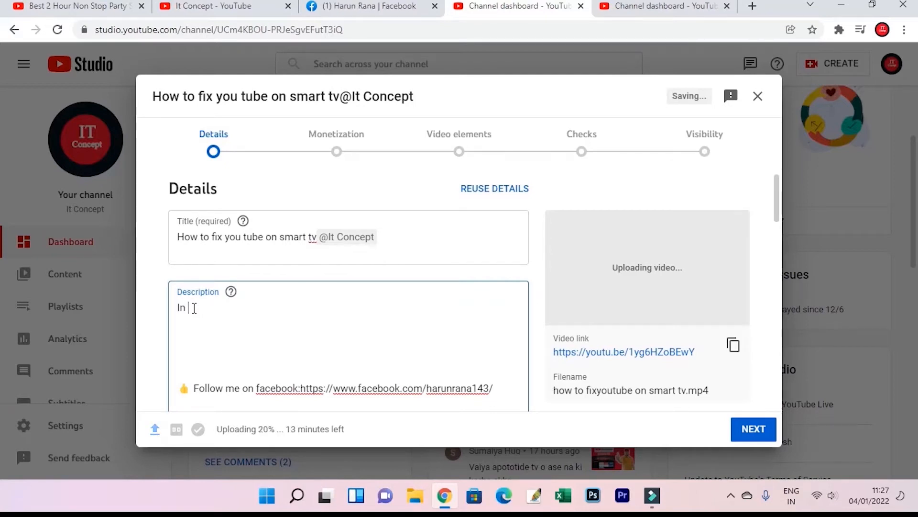
type("this video showin")
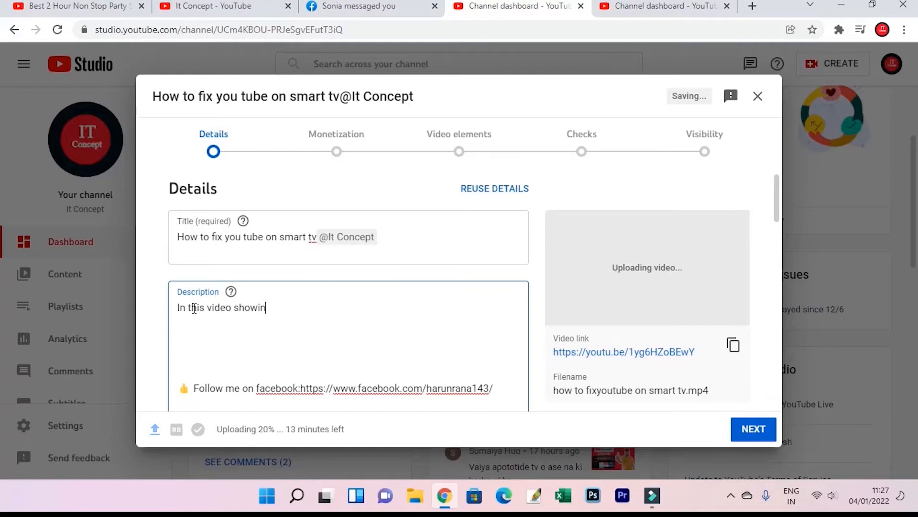
type("h how to")
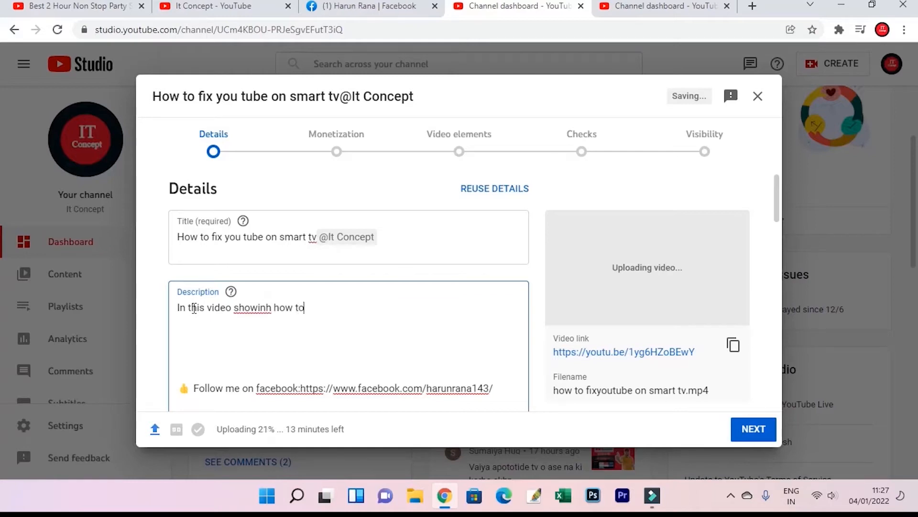
type(" fix ")
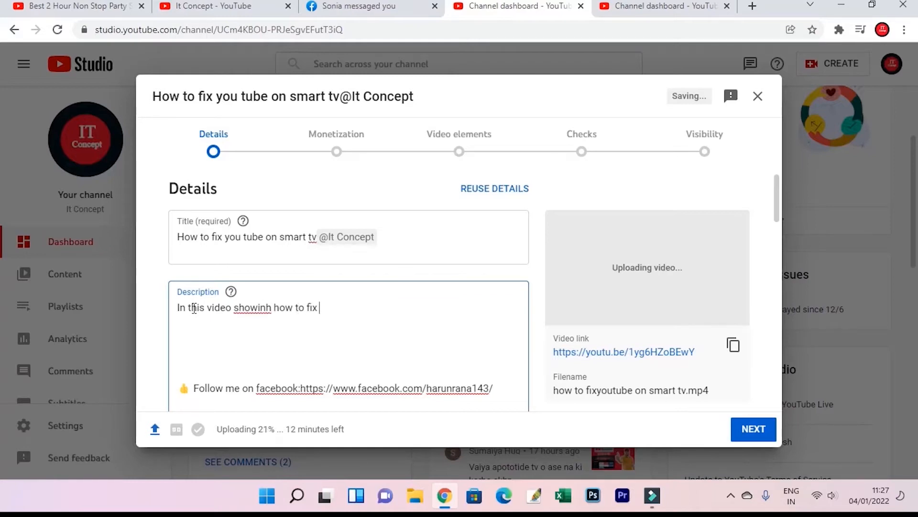
type("youtube on smar")
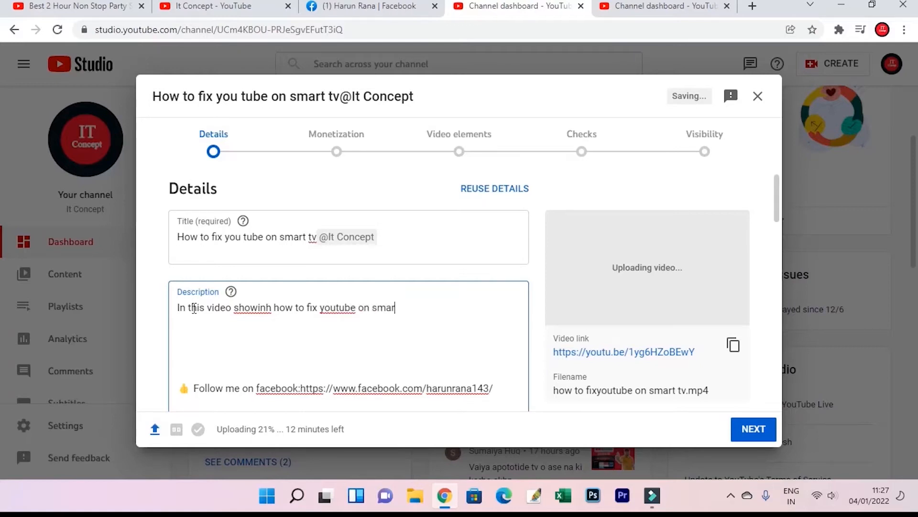
type("t tv")
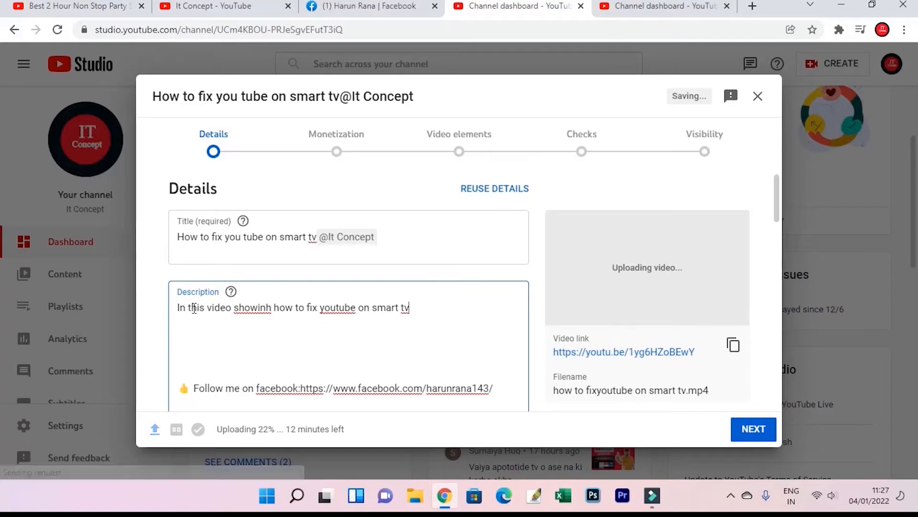
- Reduce the blank lines between the description's opening sentence and the first Facebook link
left_click(183, 390)
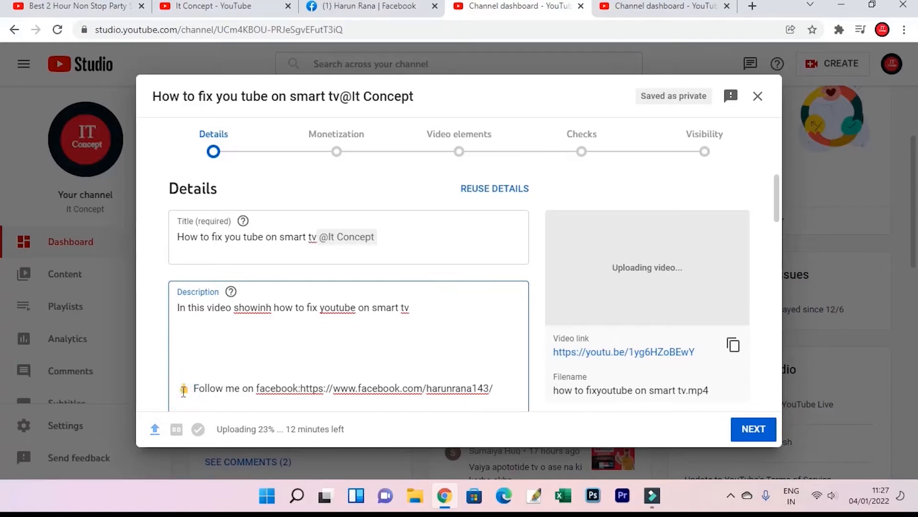
key("BackSpace")
key("BackSpace")
key("BackSpace")
key("Return")
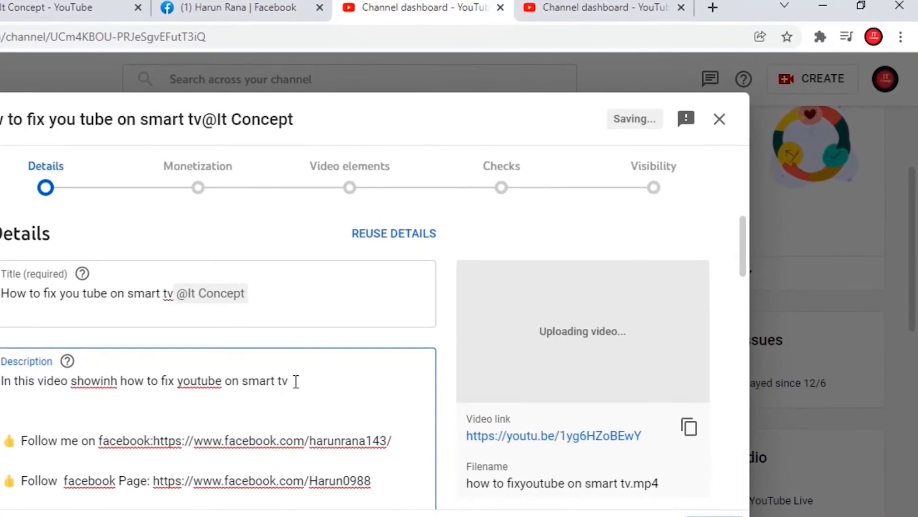
- Append the hashtag text "#Itncept#Youtubeproblem#" directly after the description's opening sentence
type("#")
type("It concept")
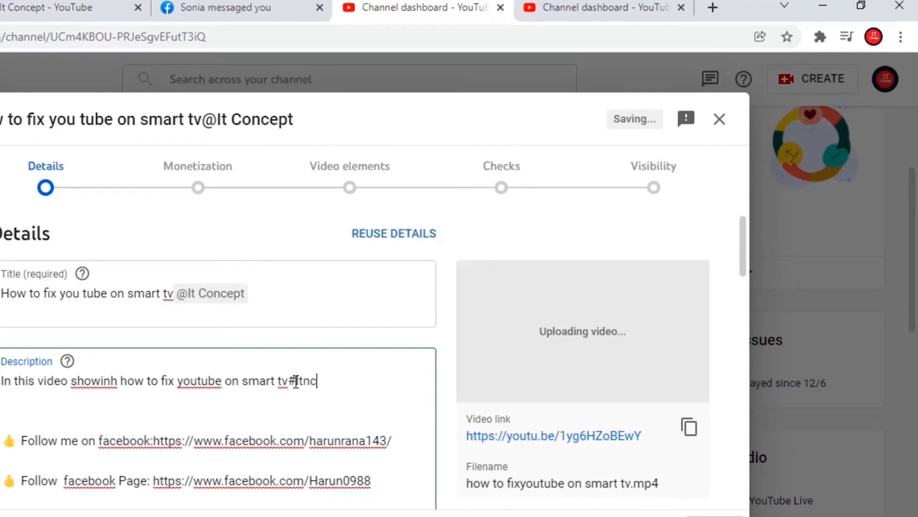
type("#")
type("Youtu")
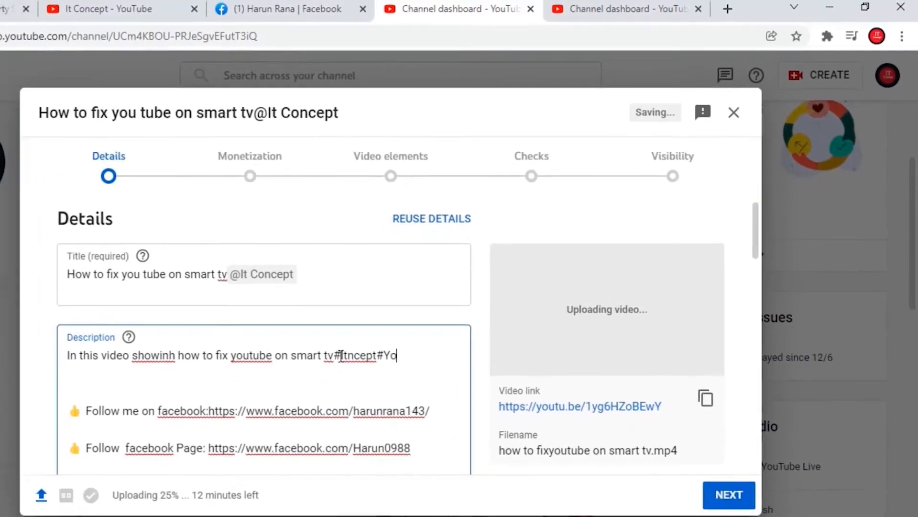
type("be")
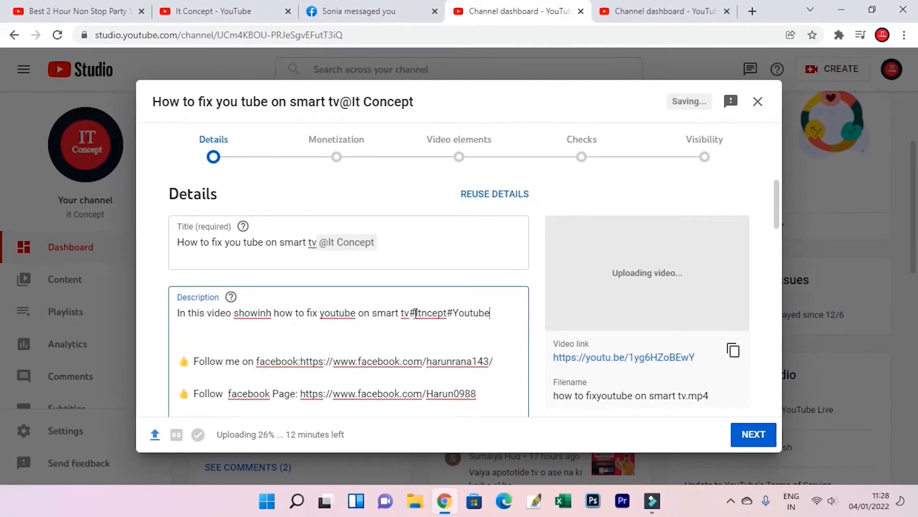
type("problem#")
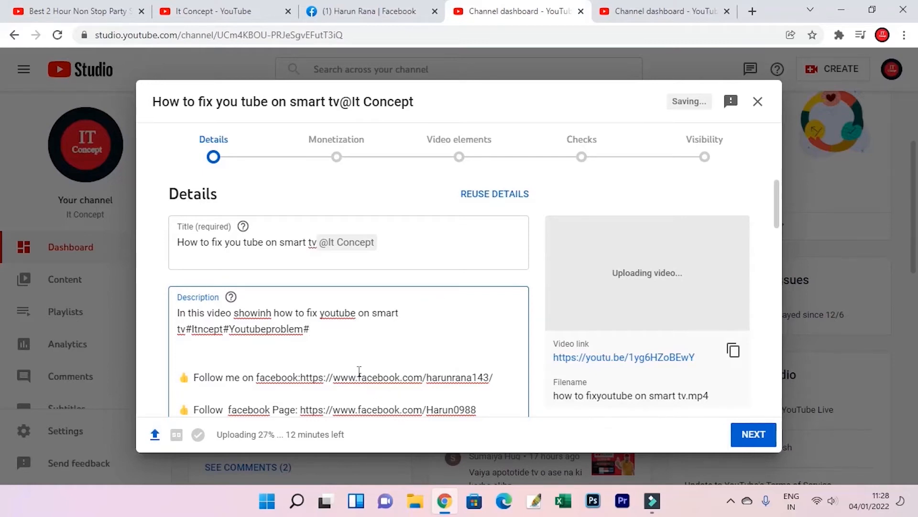
- Upload the "Airtel hotsot Tumbnail" image from the Aitel 4G hotspot review folder, inside Channel video on VIDEO (F:), as the video thumbnail
scroll(359, 304, "down", 3)
scroll(351, 293, "down", 3)
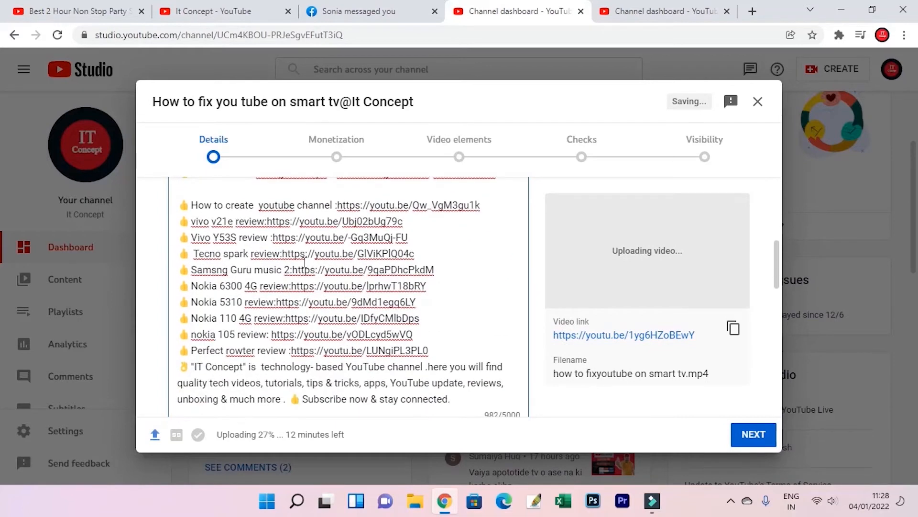
scroll(368, 297, "down", 3)
scroll(362, 295, "down", 2)
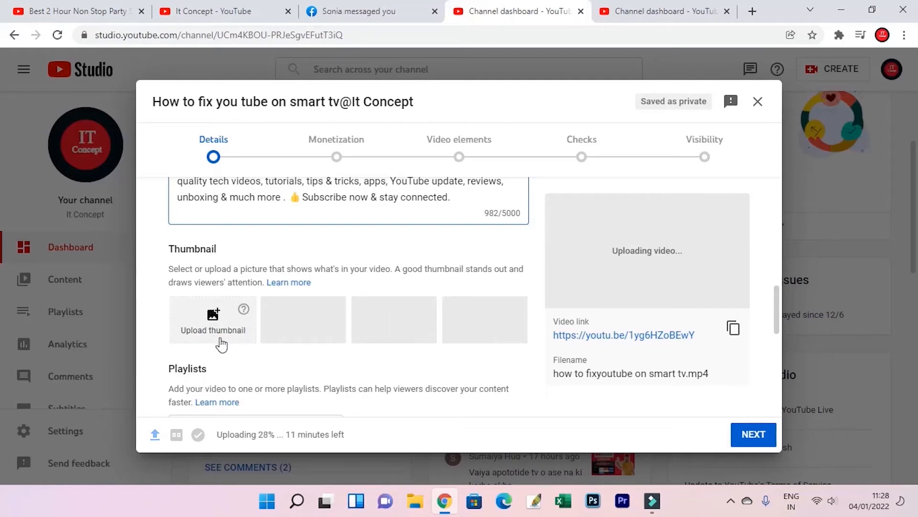
left_click(210, 314)
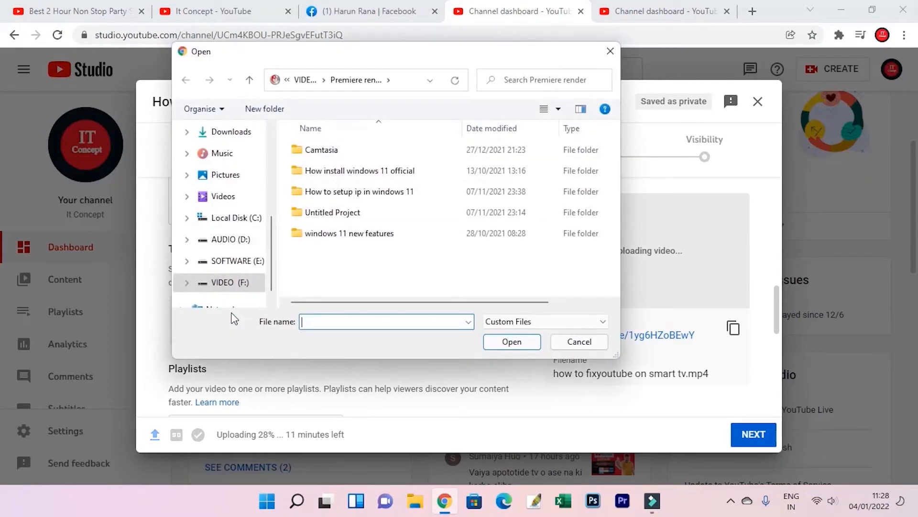
left_click(220, 281)
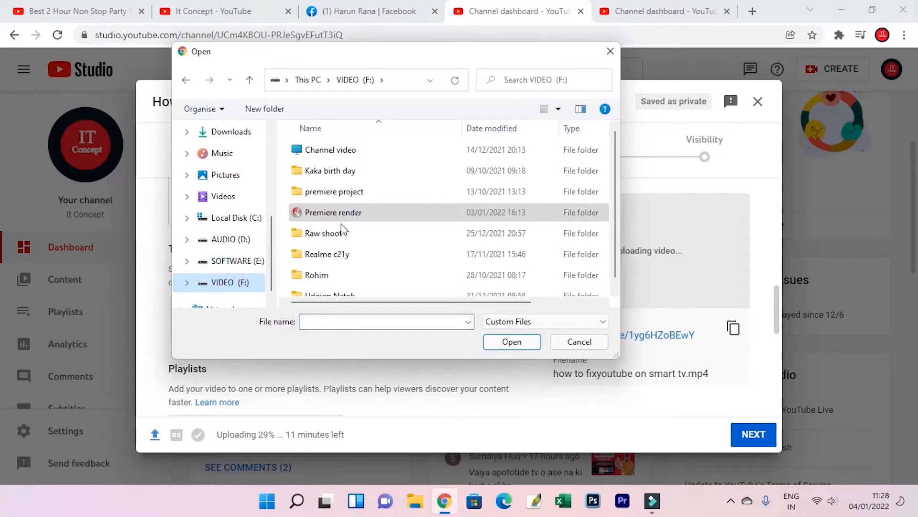
double_click(336, 151)
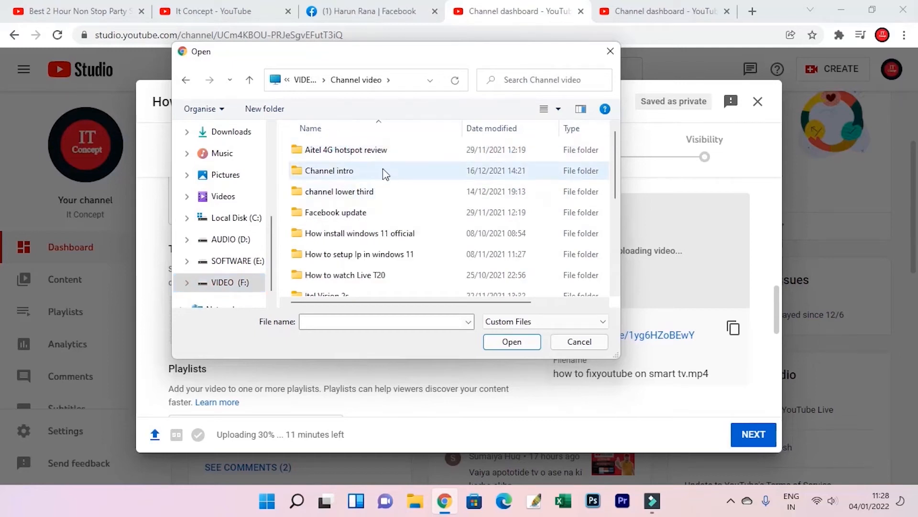
double_click(349, 151)
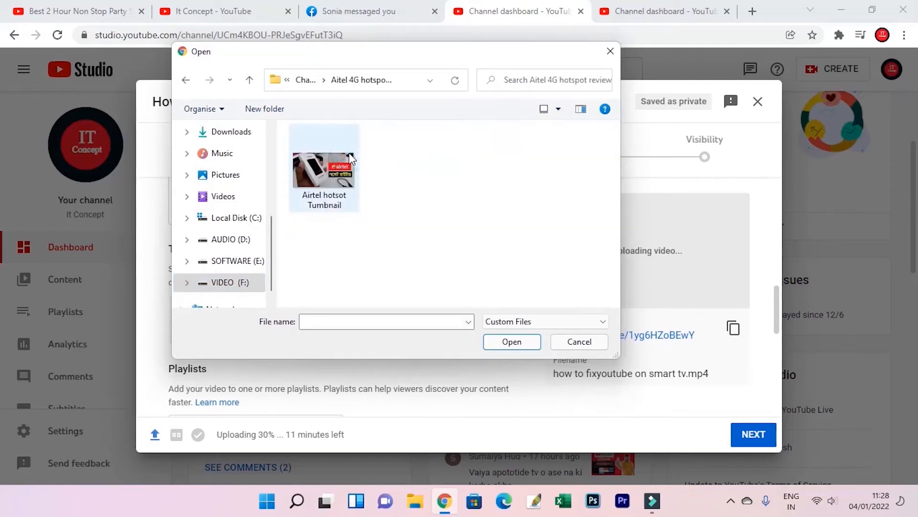
left_click(232, 283)
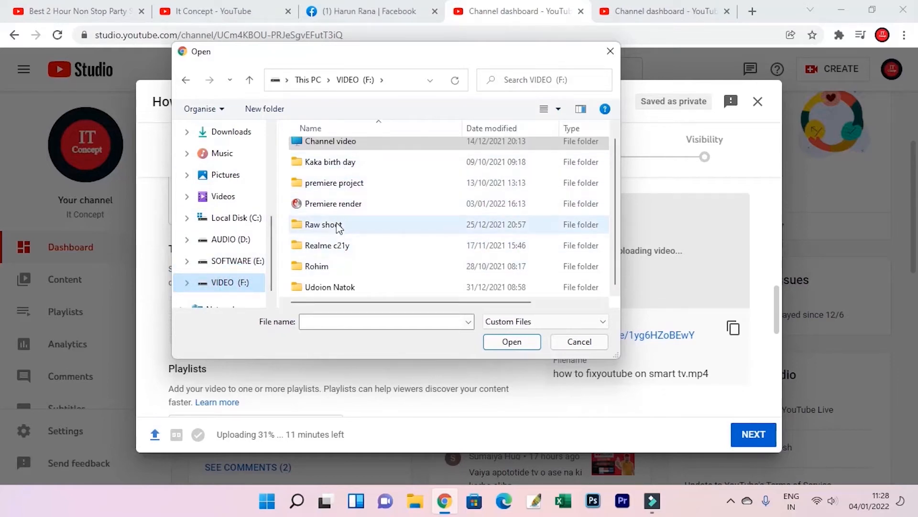
double_click(335, 207)
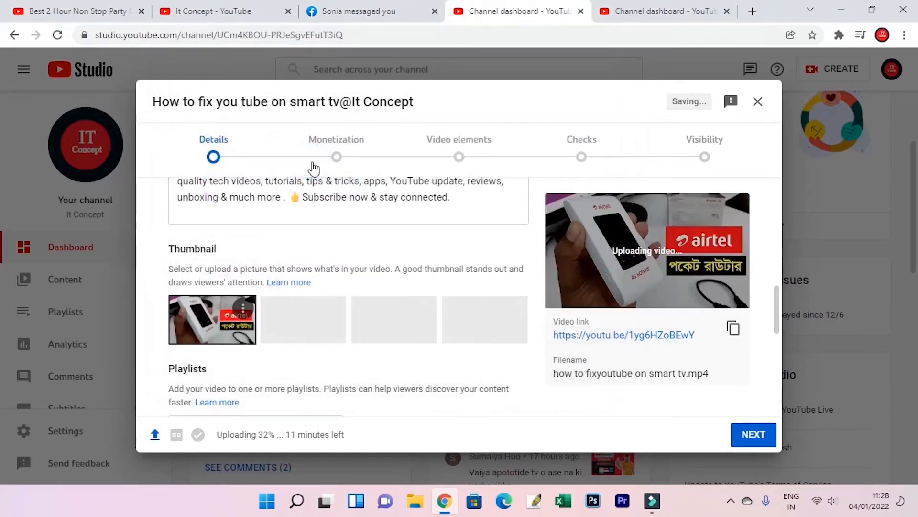
- Add the video to the "Create a Youtube channel" playlist
scroll(364, 251, "down", 2)
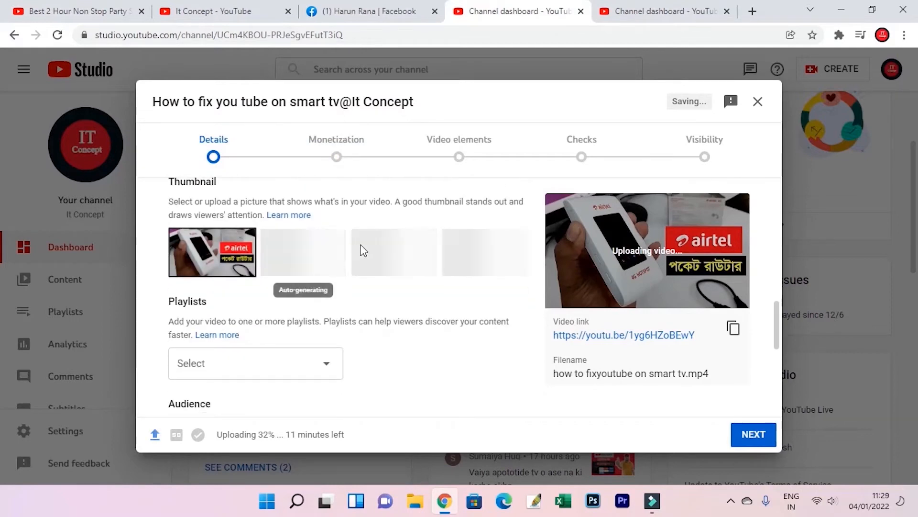
scroll(287, 251, "down", 1)
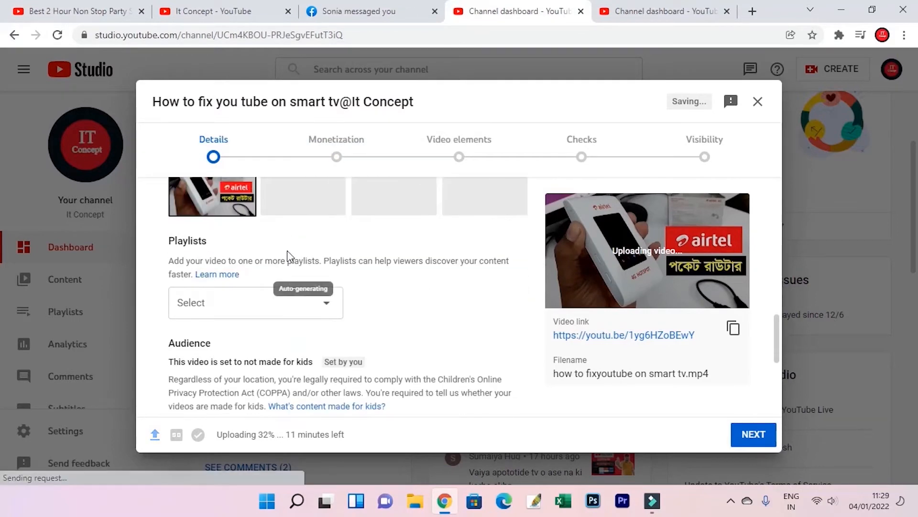
scroll(287, 251, "down", 1)
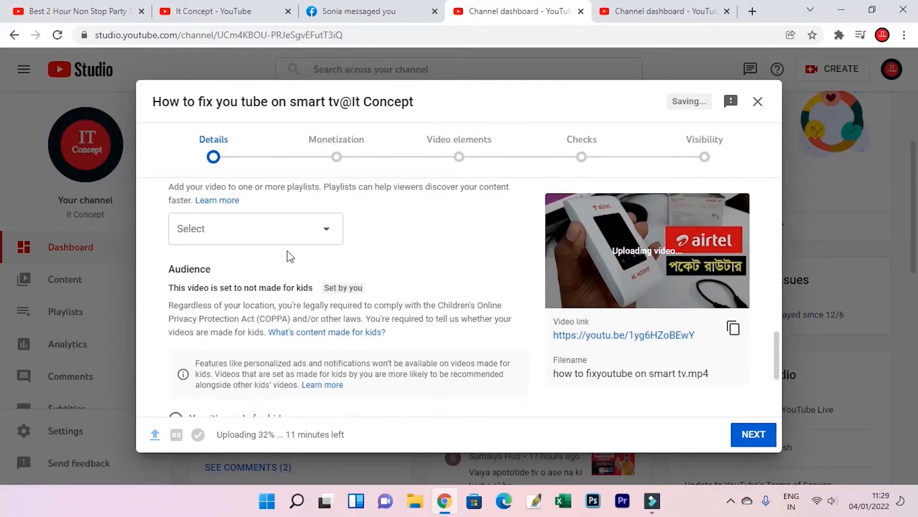
left_click(328, 234)
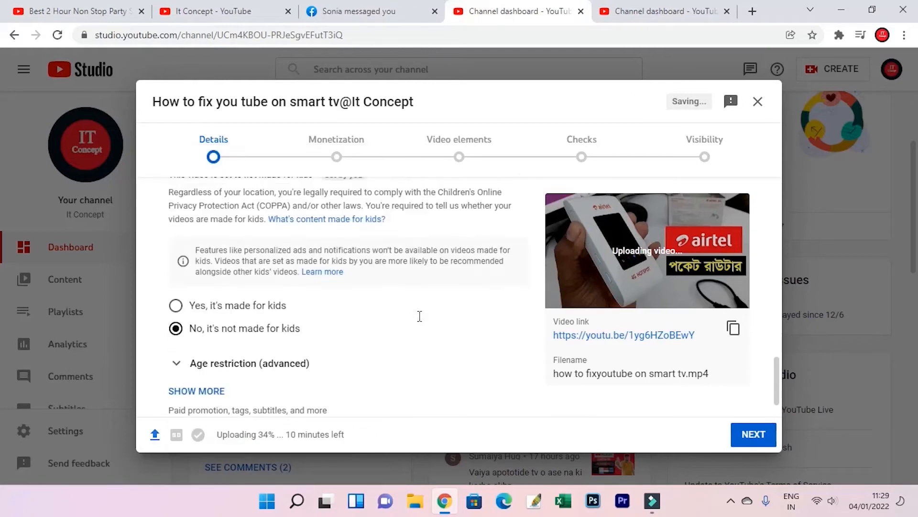
scroll(420, 315, "down", 1)
scroll(326, 302, "up", 3)
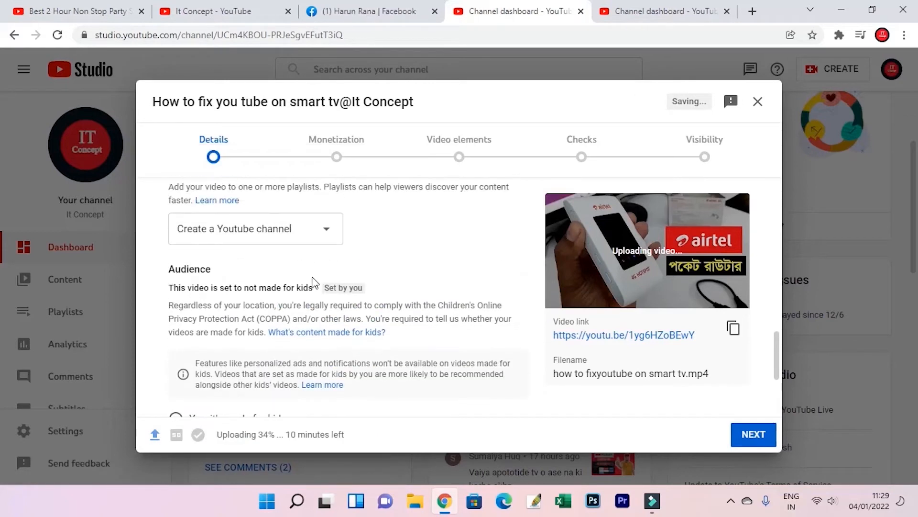
- Expand the additional video details below the audience settings and place the cursor in the empty tags field
scroll(312, 283, "down", 2)
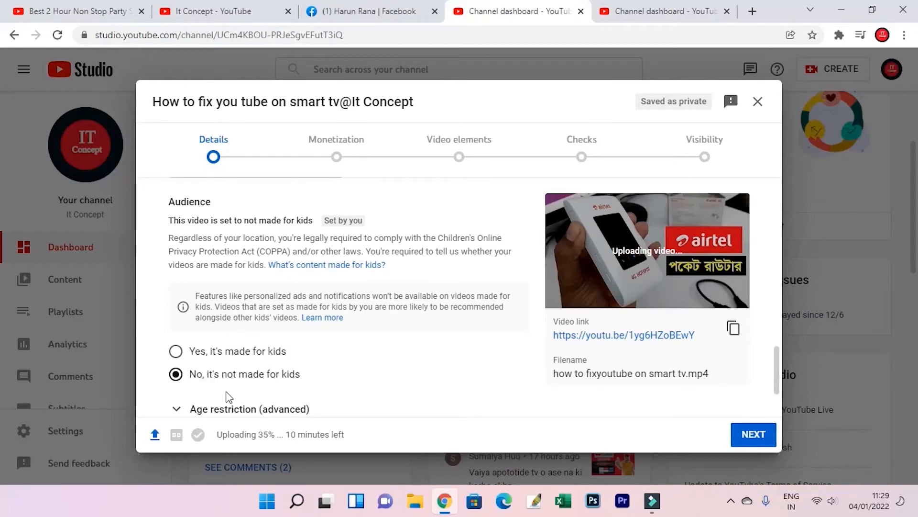
scroll(303, 387, "down", 2)
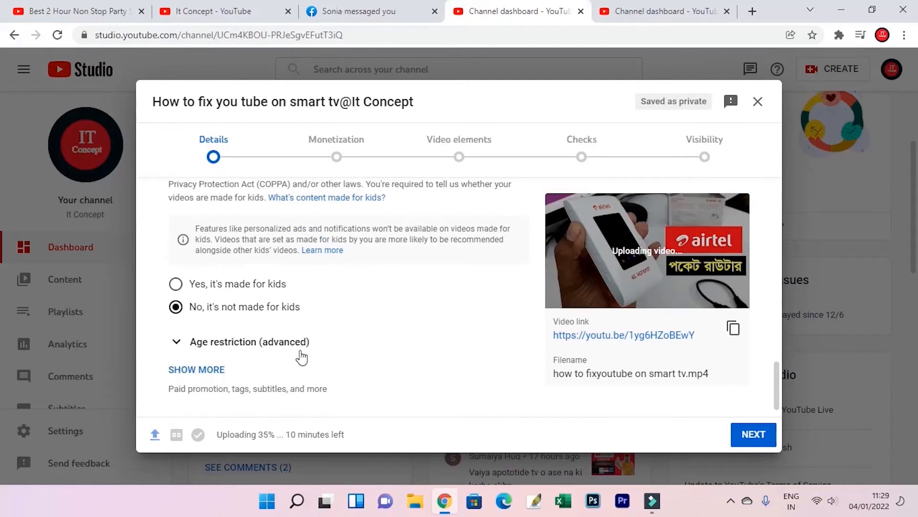
left_click(205, 372)
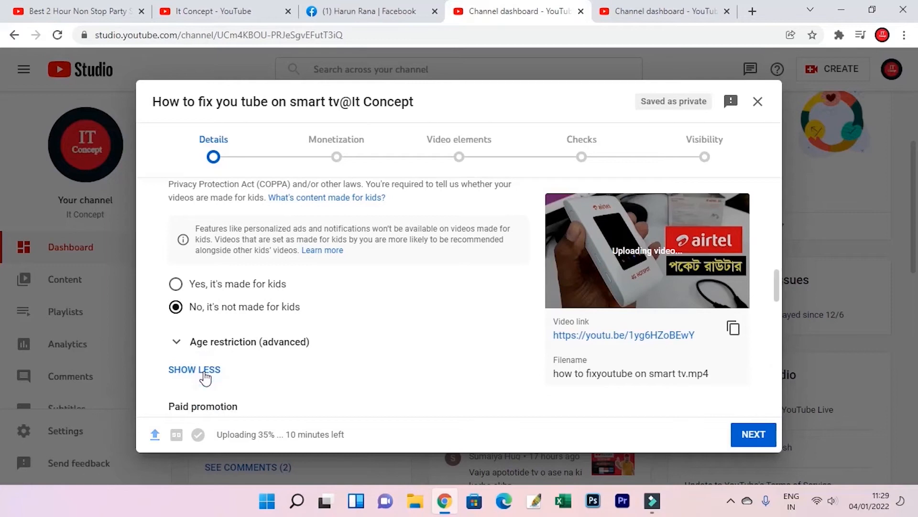
scroll(207, 370, "down", 3)
scroll(208, 370, "down", 3)
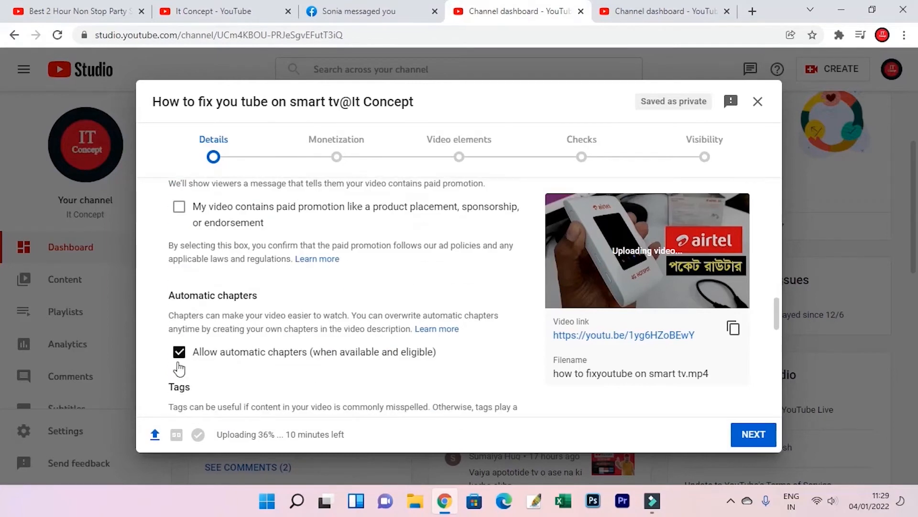
scroll(314, 268, "down", 2)
left_click(251, 303)
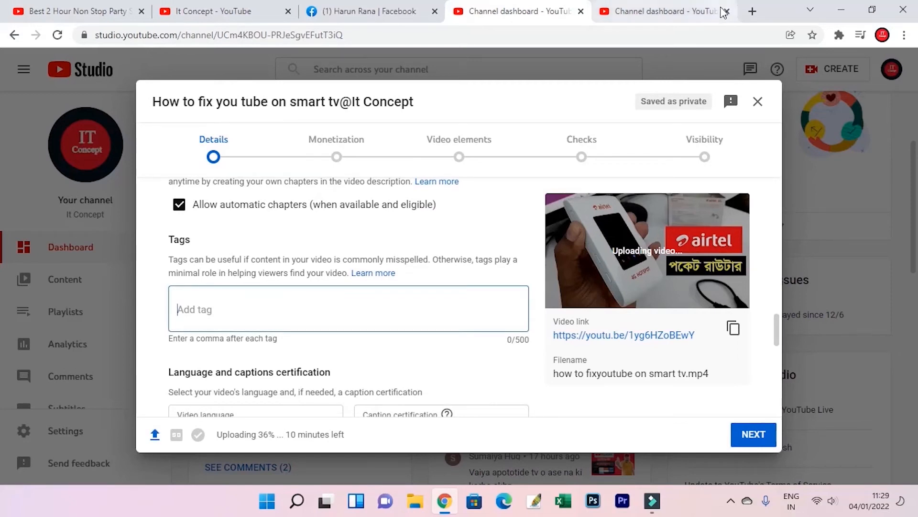
- Open YouTube in a new browser tab and look up search suggestions for phrases beginning with "how to fix youtube on s"
left_click(754, 14)
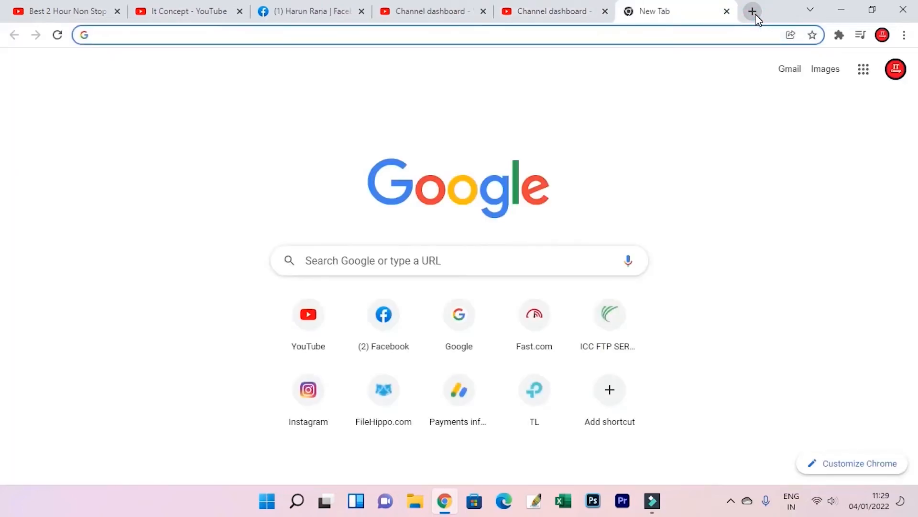
type("y")
key("Return")
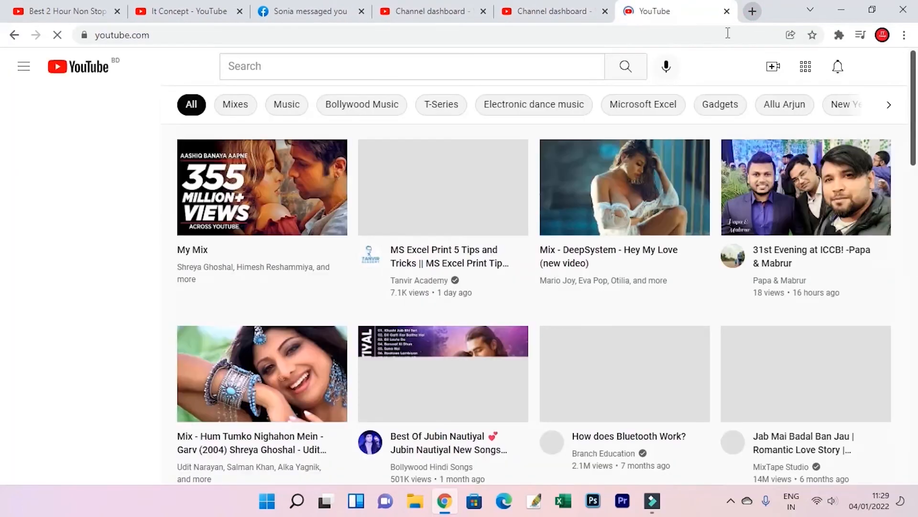
left_click(389, 65)
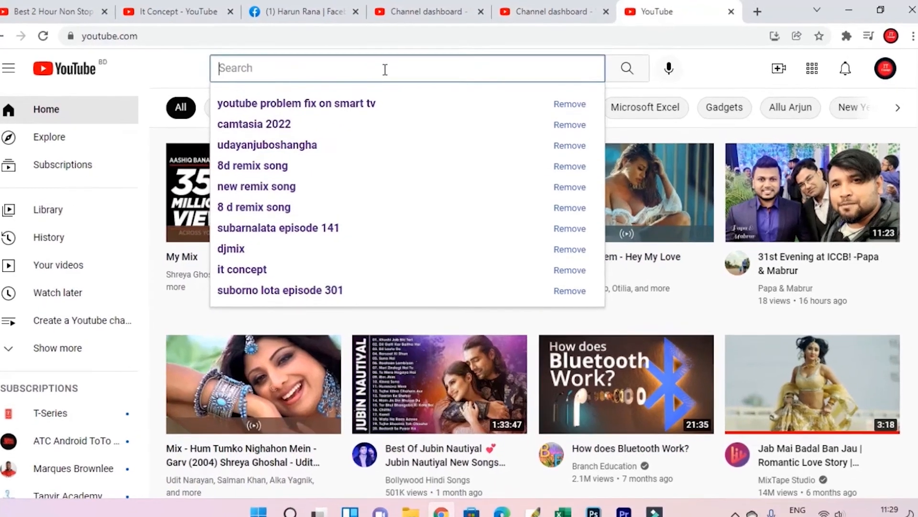
type("how t")
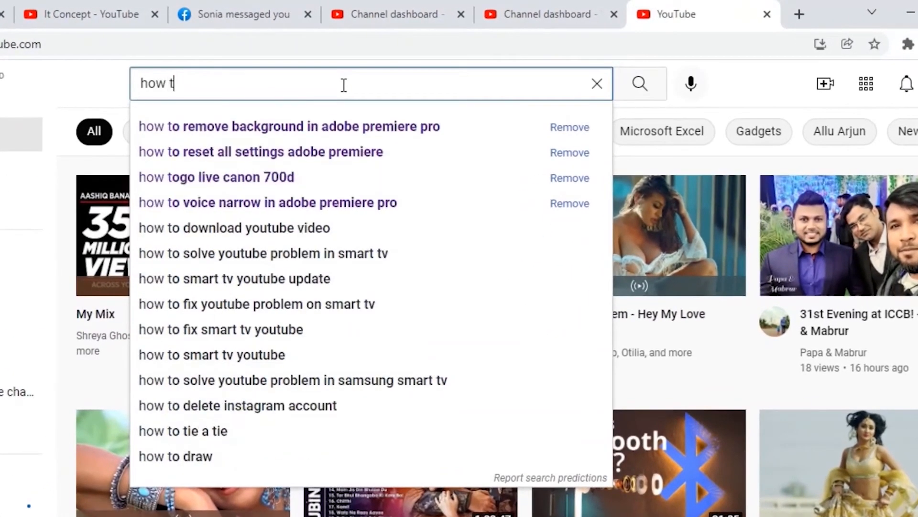
type("o fix")
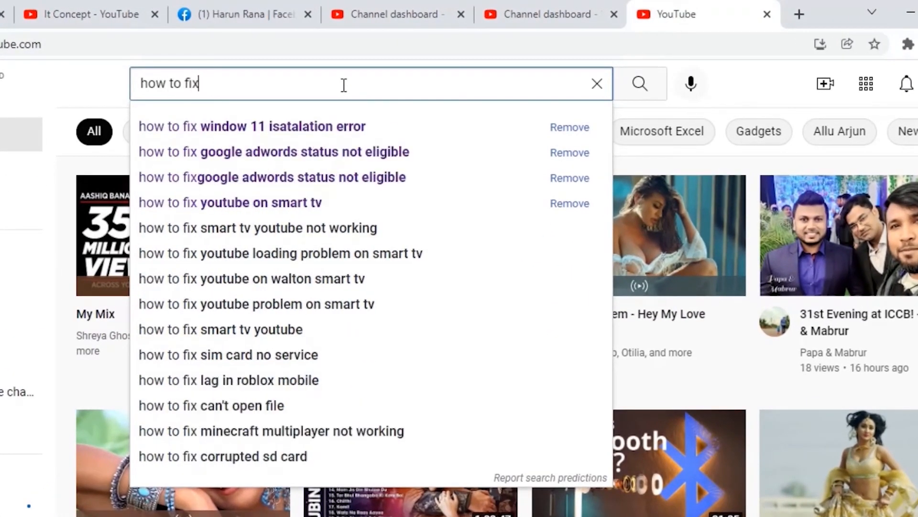
type(" y")
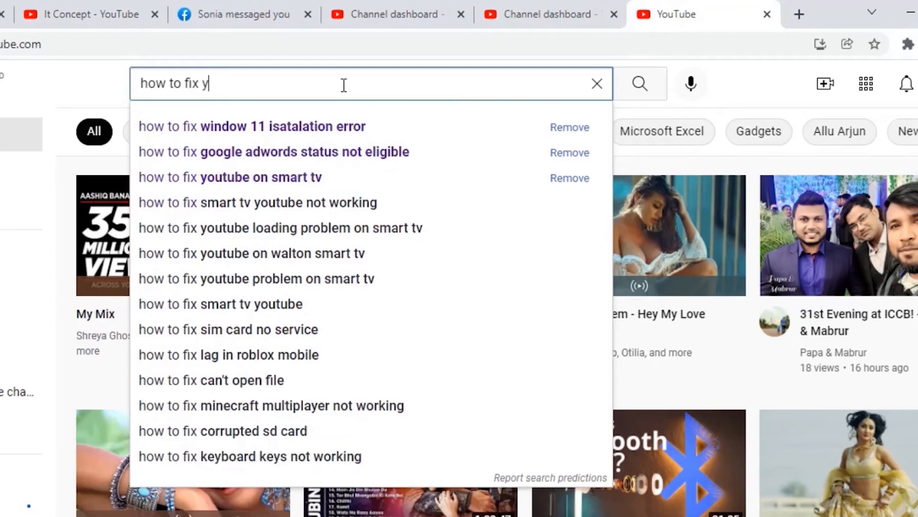
type("outube on s")
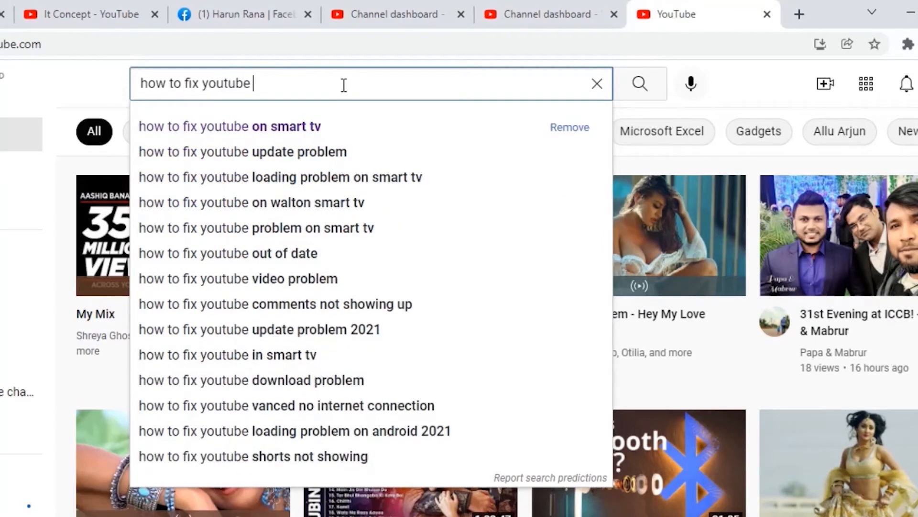
type("amrt")
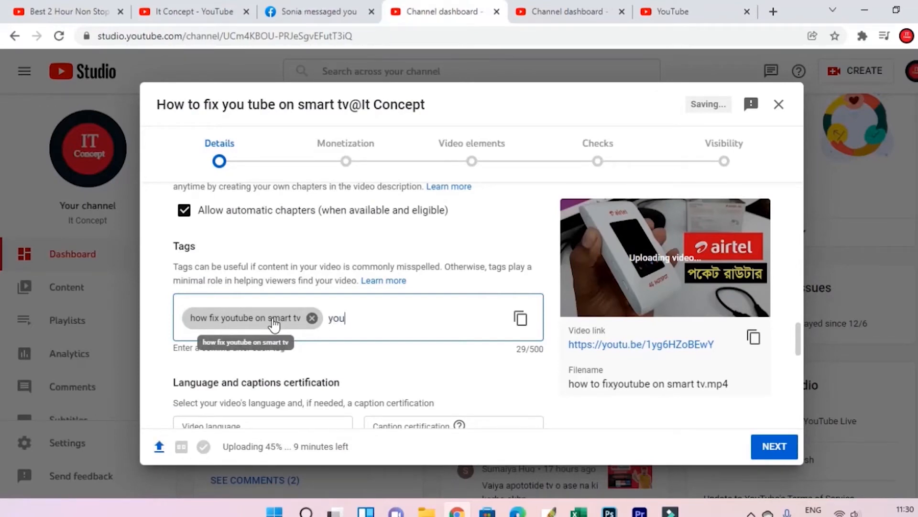
- Add "youtube not playing smart" as the video's second tag, correcting the misspelled "plaing"
type("be no")
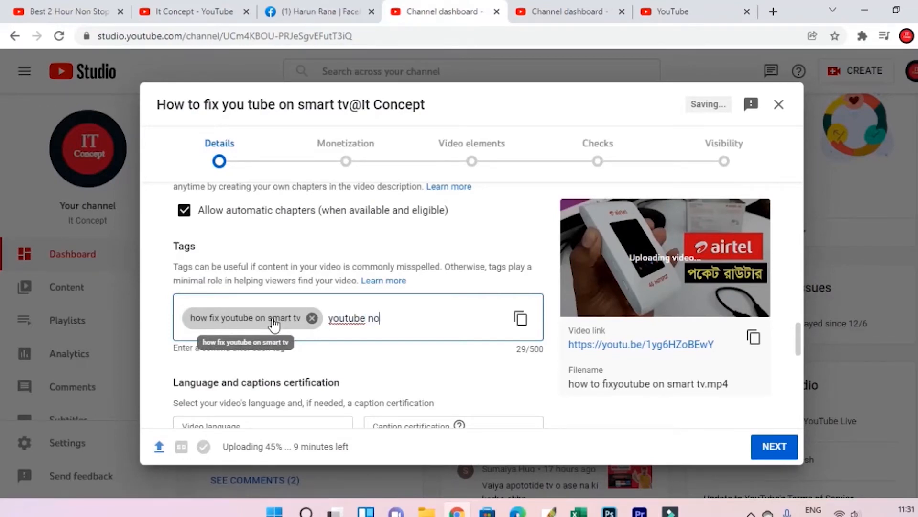
type("t plaing")
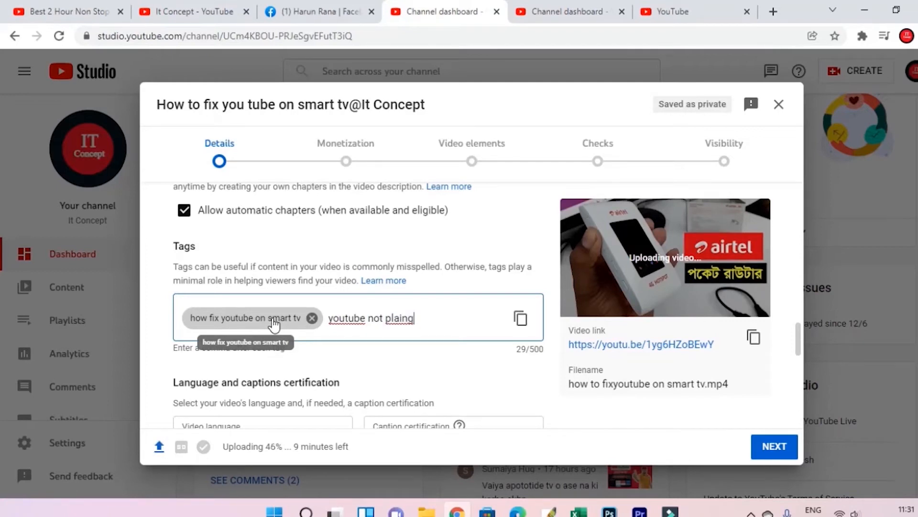
key("BackSpace")
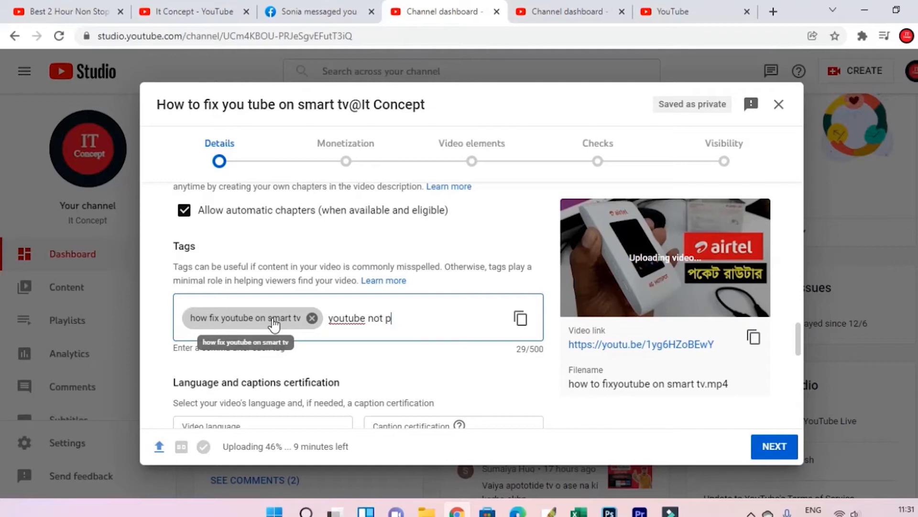
type("laying")
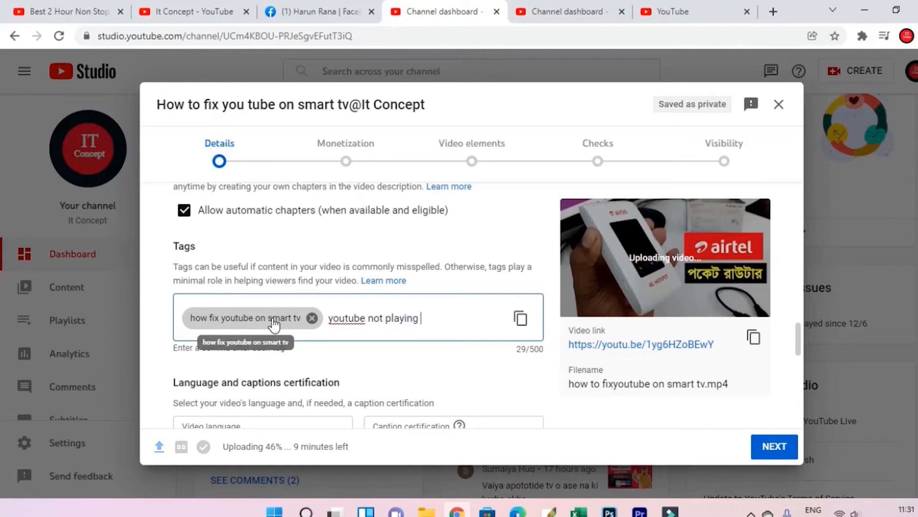
type(" sma")
type("rt, yoytutu")
- Enter "YouTube problem on smart tv" as the third tag, replacing the misspelled first word with the spell-check suggestion
type("be")
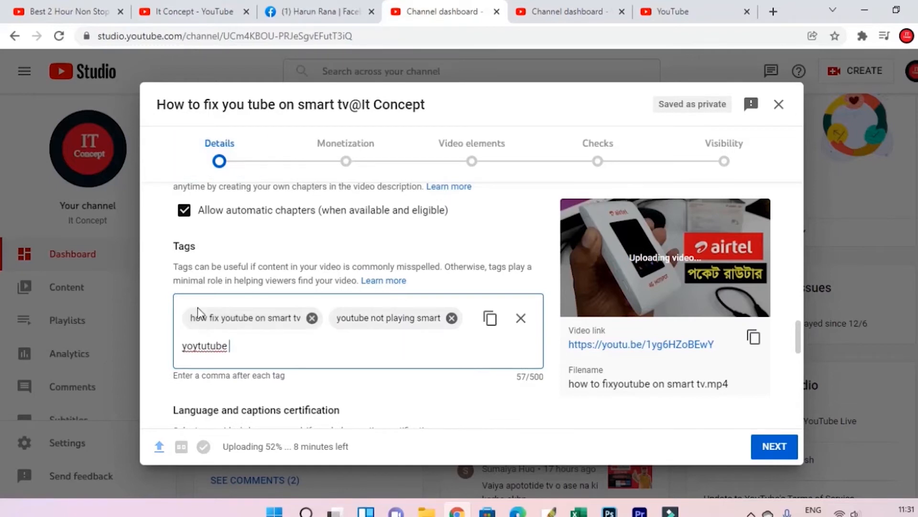
right_click(210, 352)
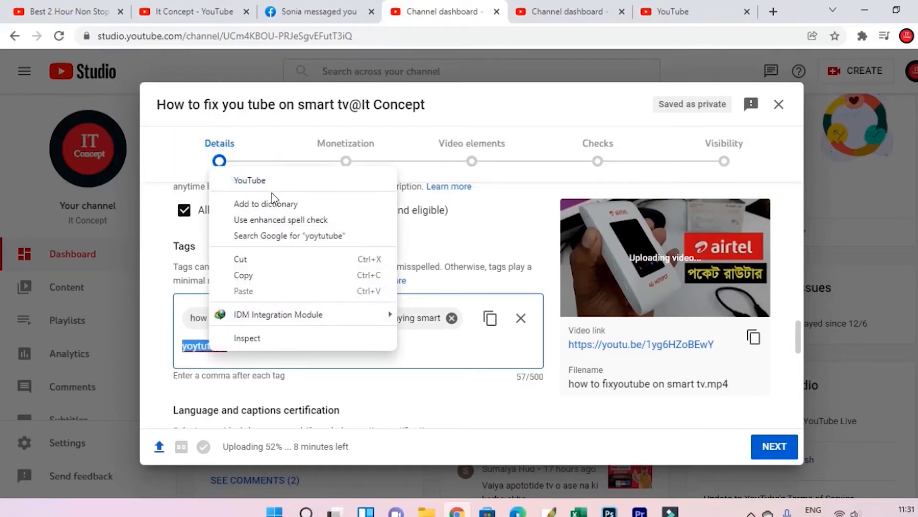
left_click(271, 180)
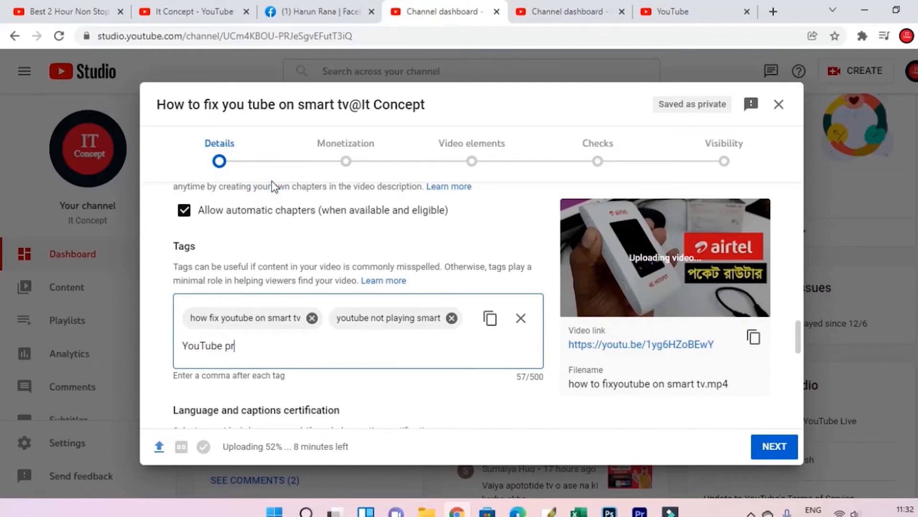
type("problem")
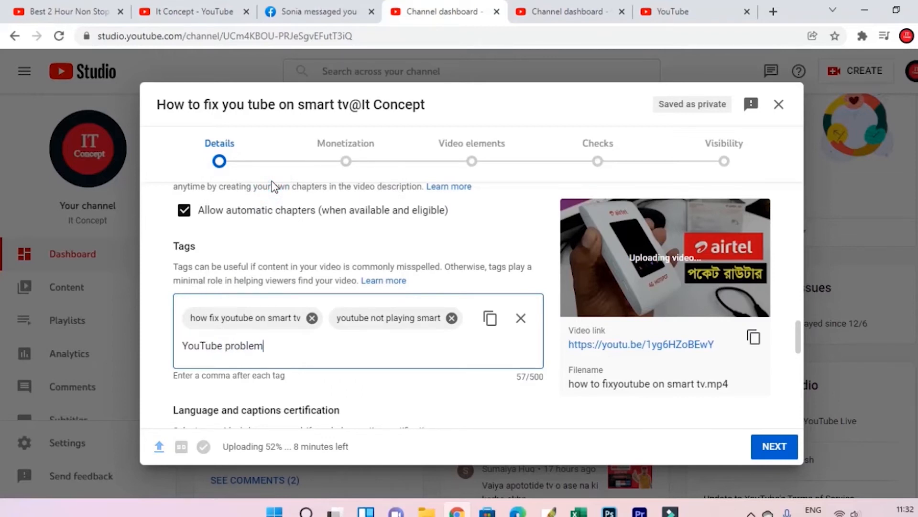
type(" on")
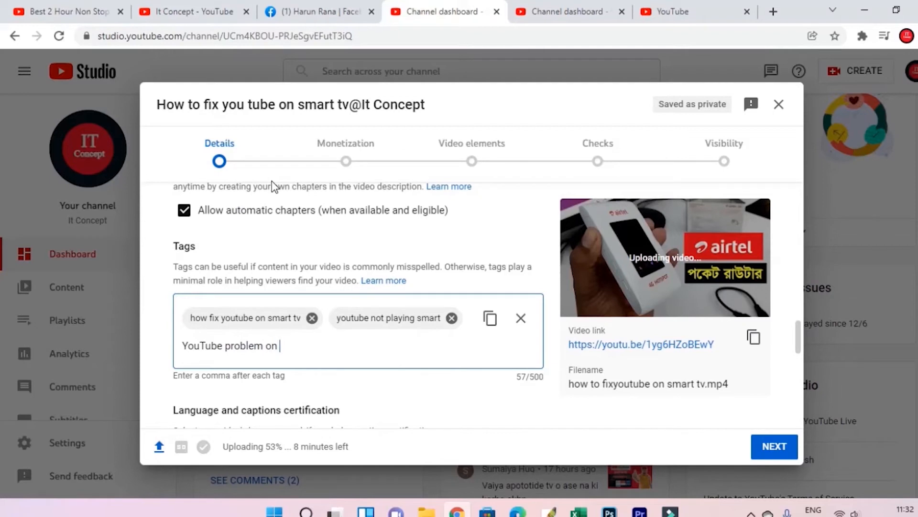
type(" smart")
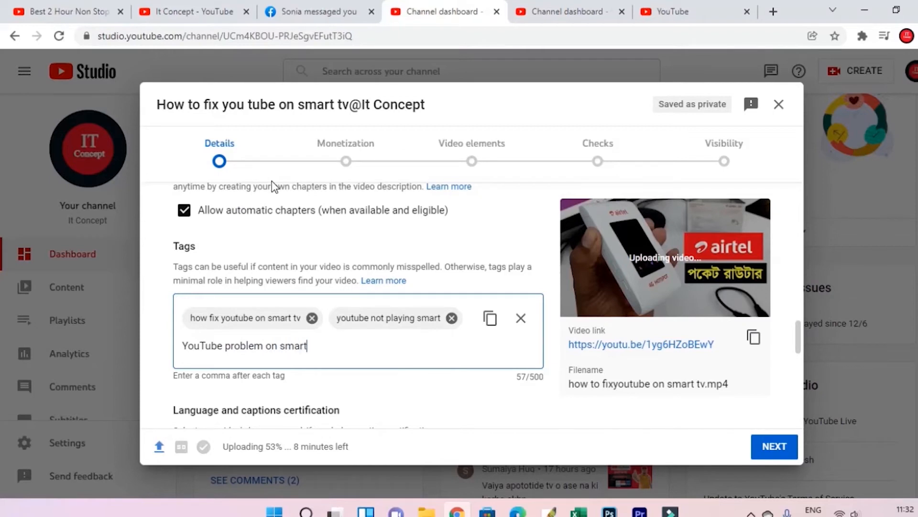
type(" tv")
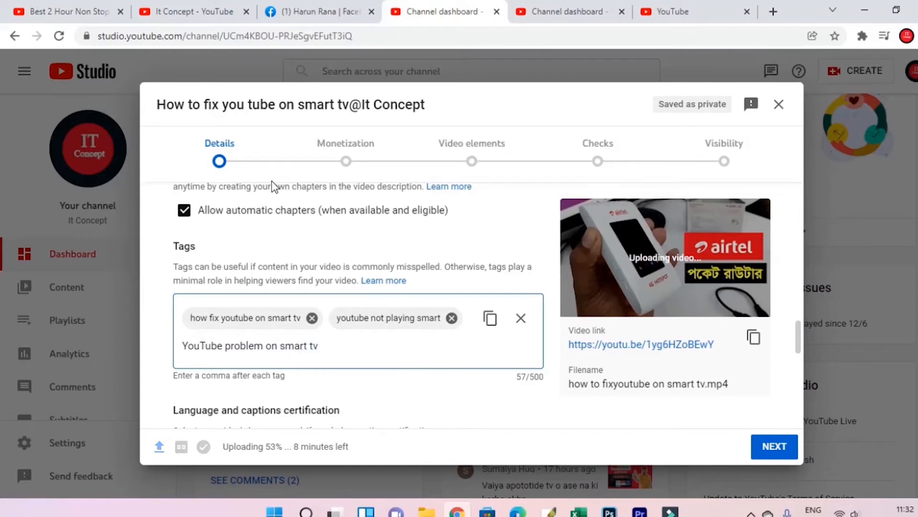
- Set the video location to Bangladesh in the recording date and location details
scroll(317, 308, "down", 3)
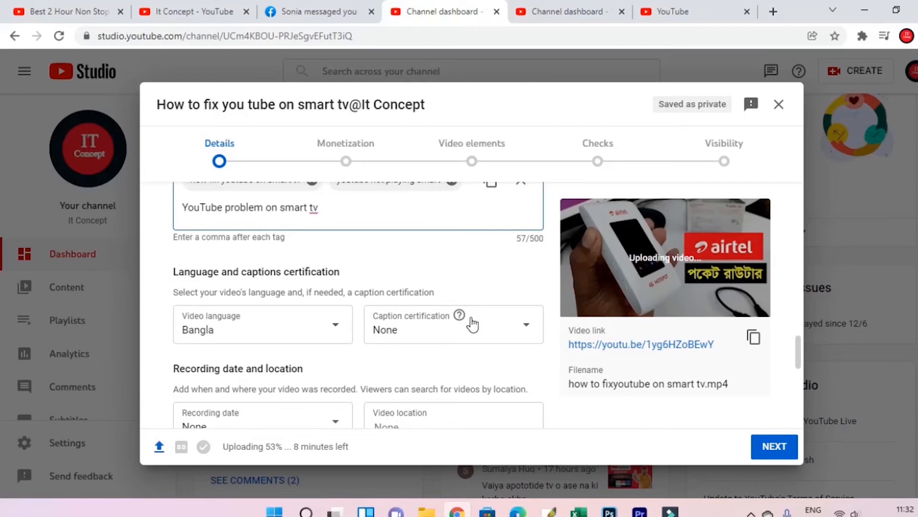
scroll(407, 325, "down", 1)
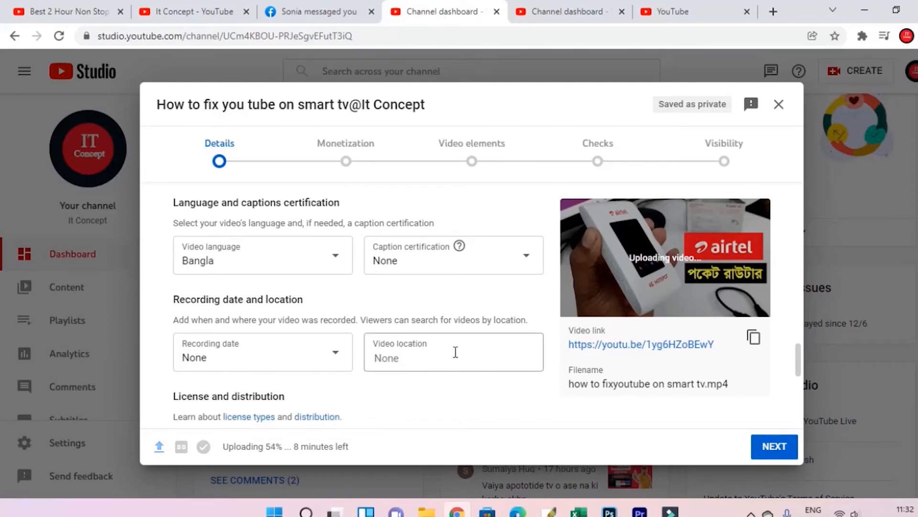
scroll(410, 348, "down", 1)
left_click(458, 290)
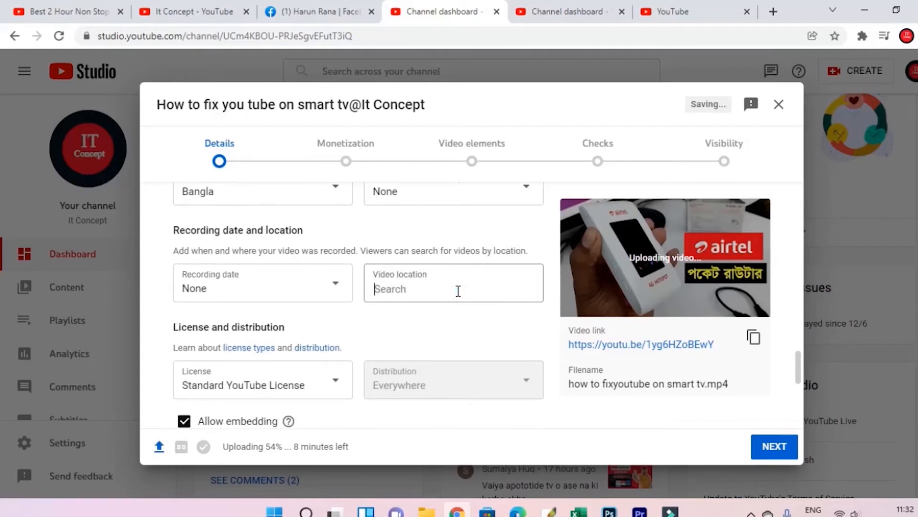
type("B")
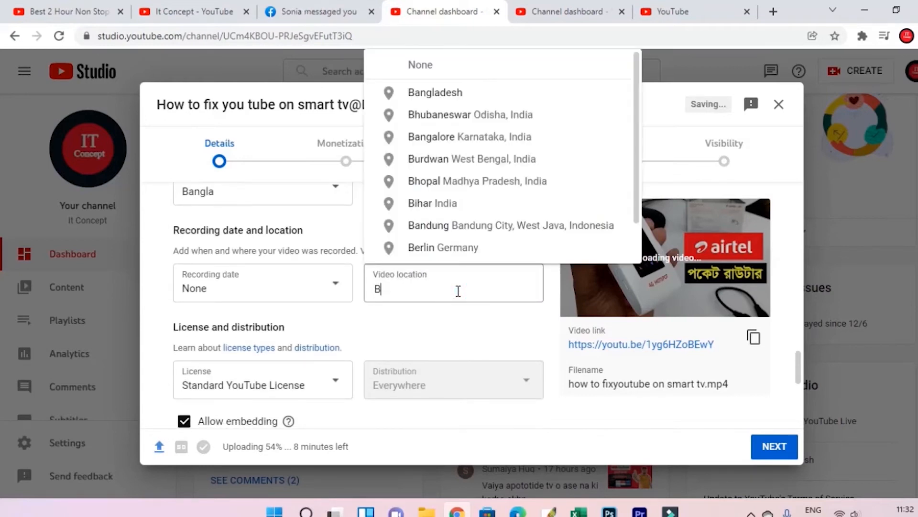
left_click(454, 94)
- Examine the license, distribution and Shorts sampling settings and the available video categories
scroll(373, 276, "down", 3)
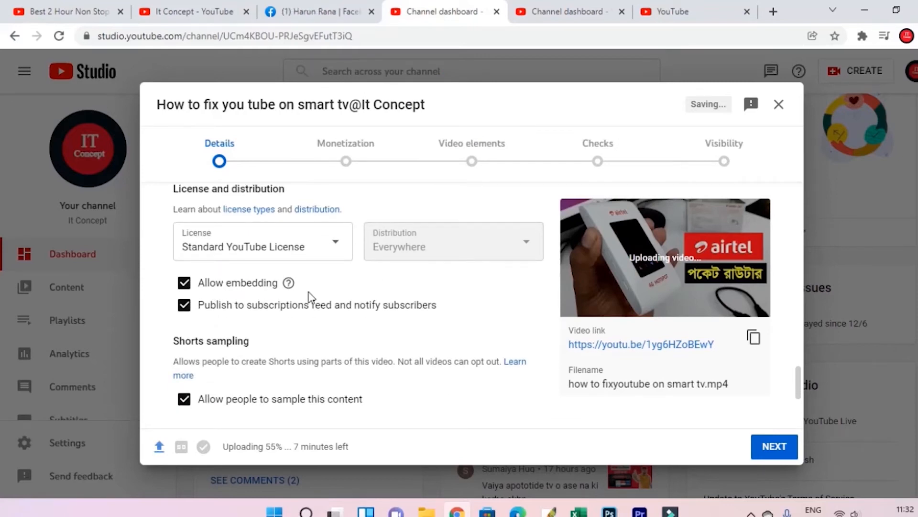
scroll(340, 383, "down", 3)
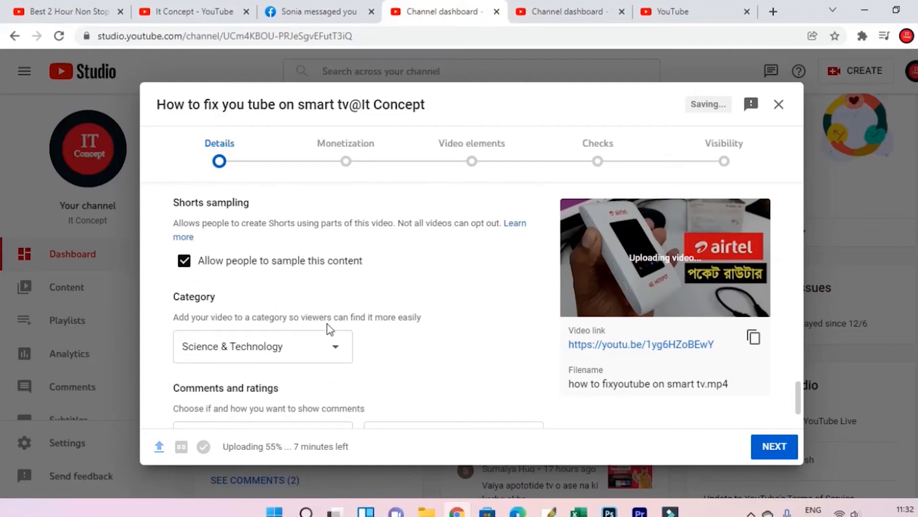
left_click(315, 354)
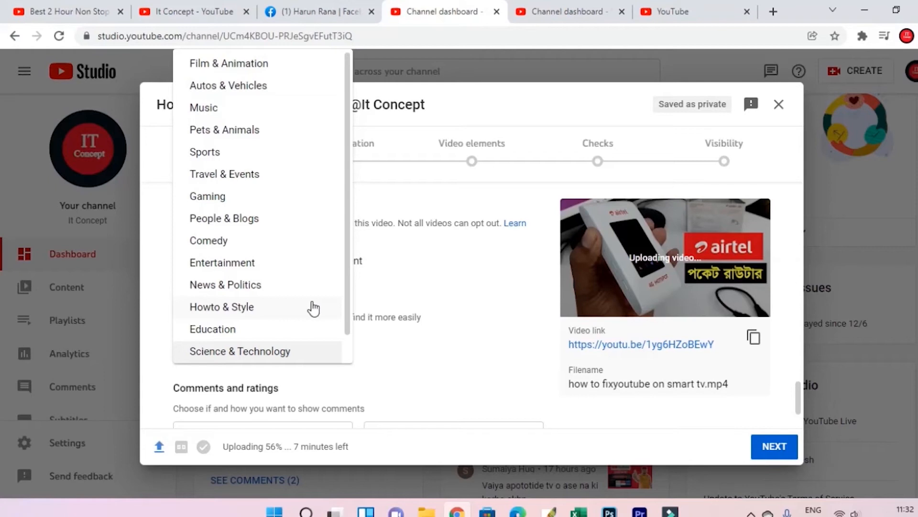
left_click(410, 363)
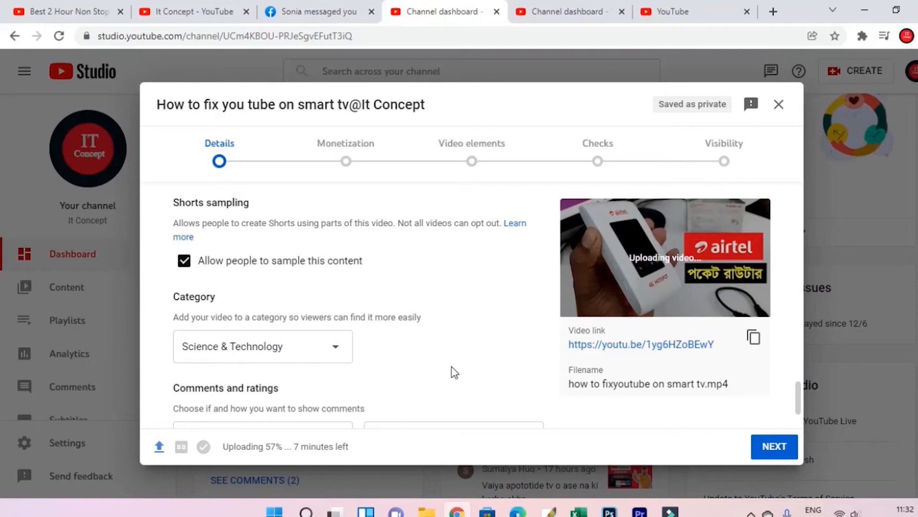
- Continue to the monetization stage and turn monetization on for the video
left_click(793, 455)
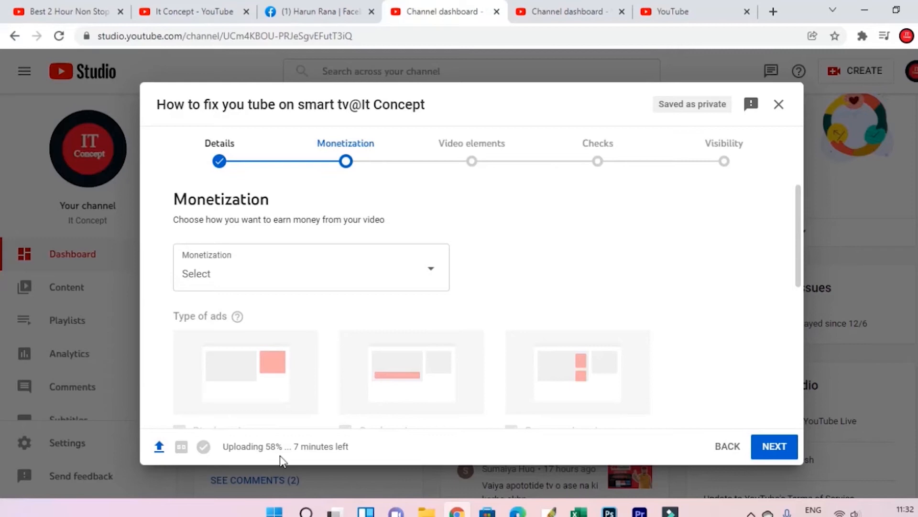
left_click(432, 267)
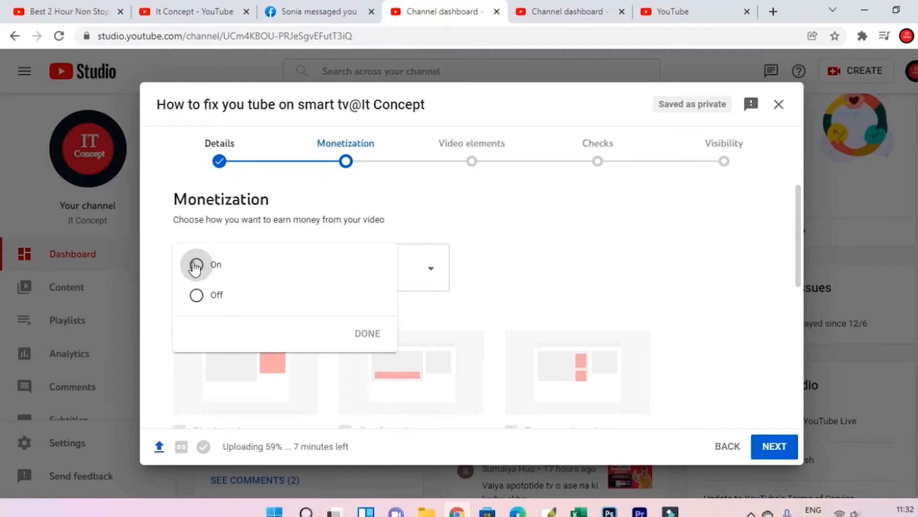
left_click(209, 270)
left_click(367, 332)
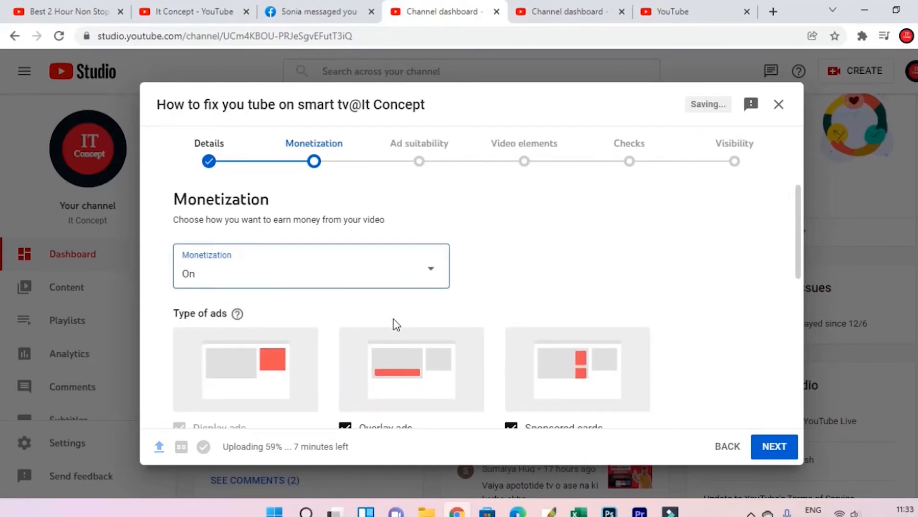
- Accept the selected ad types and video ad locations and continue to the ad suitability stage
scroll(393, 318, "down", 3)
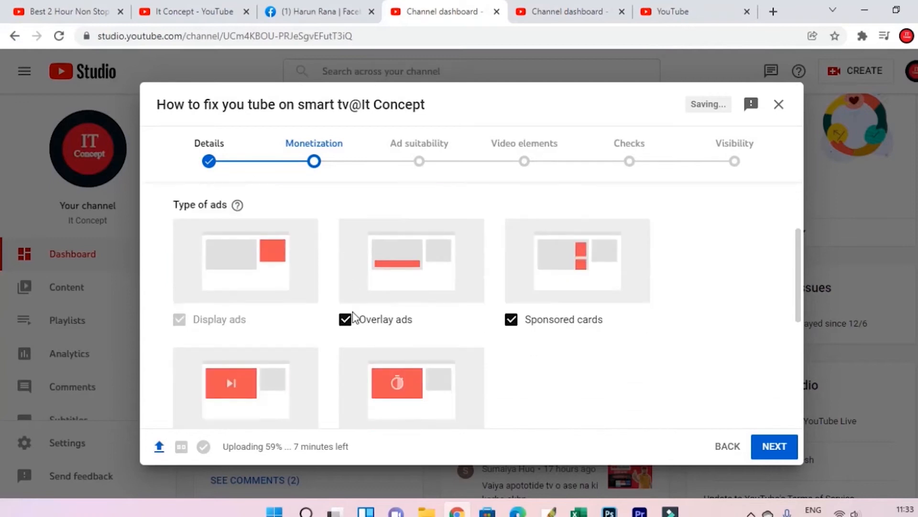
scroll(395, 319, "down", 3)
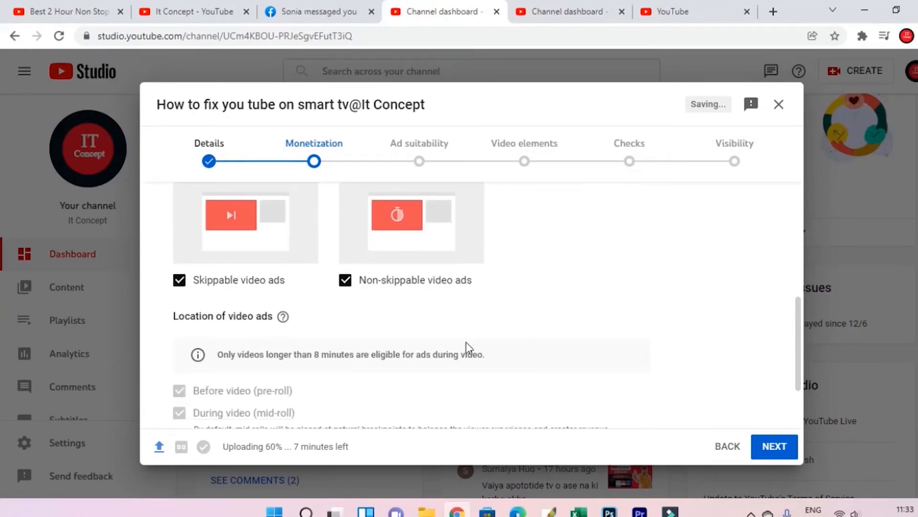
left_click(773, 447)
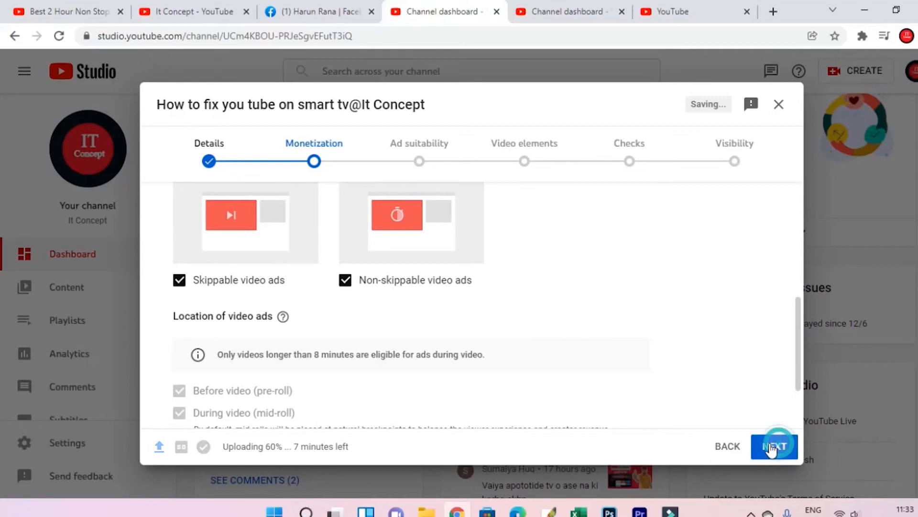
- Examine the ad suitability questionnaire's content categories, from inappropriate language to controversial issues
scroll(359, 303, "down", 9)
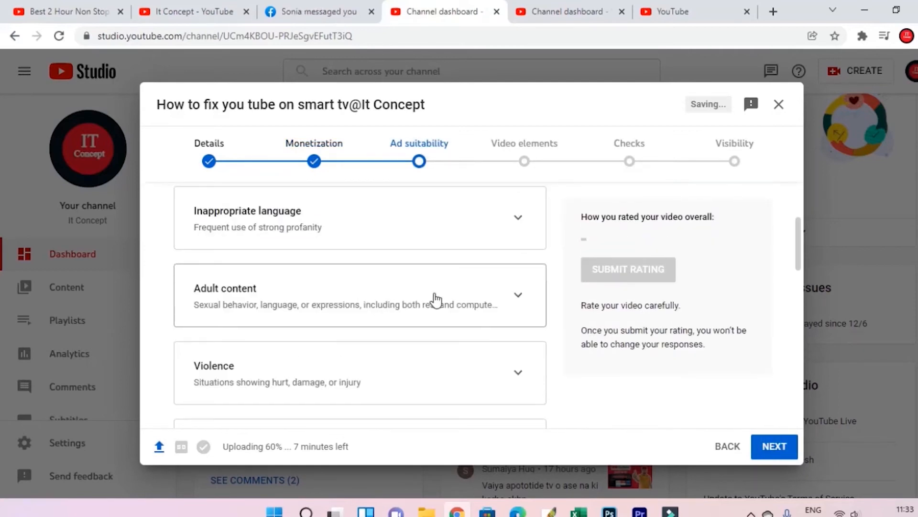
scroll(443, 294, "down", 1)
scroll(437, 292, "up", 6)
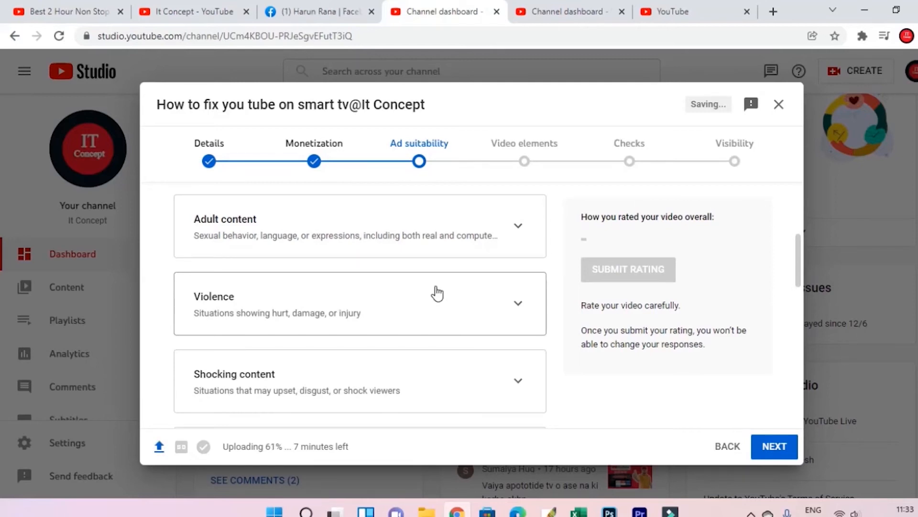
scroll(437, 293, "up", 3)
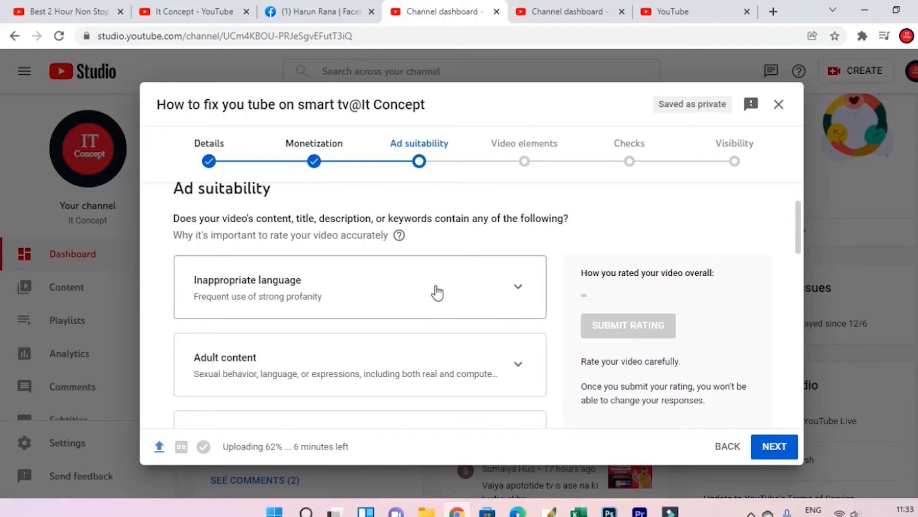
scroll(383, 293, "down", 2)
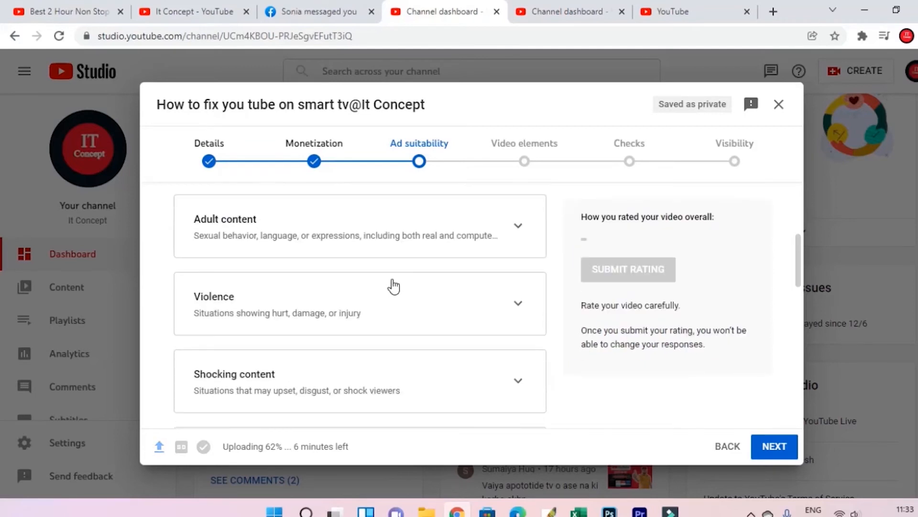
scroll(426, 238, "down", 4)
scroll(423, 244, "down", 6)
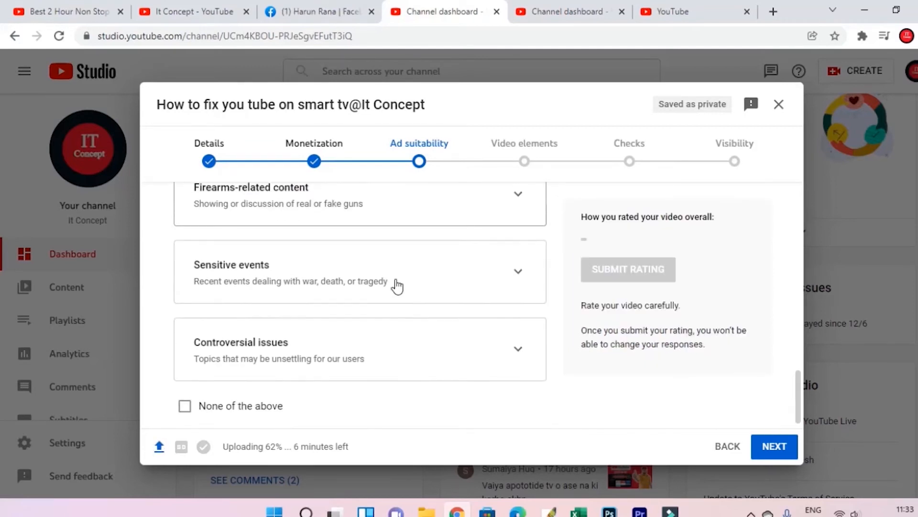
scroll(316, 339, "up", 5)
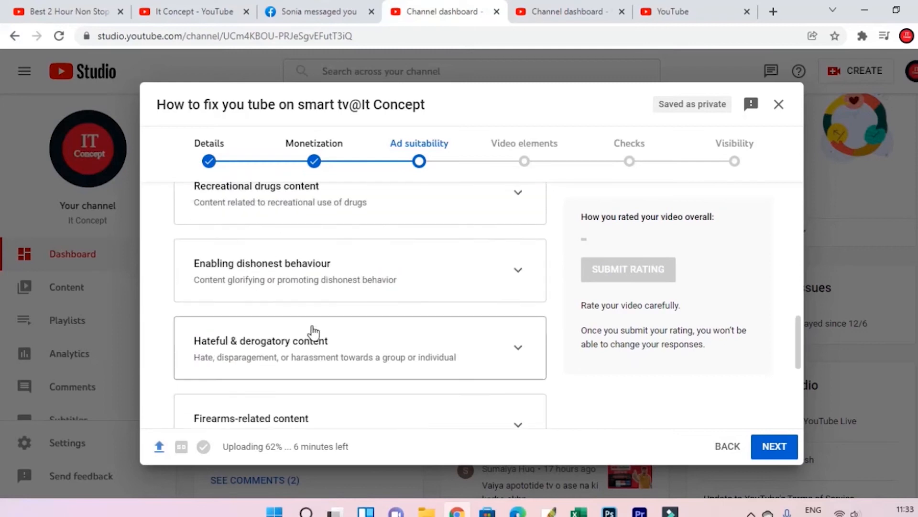
scroll(313, 330, "up", 4)
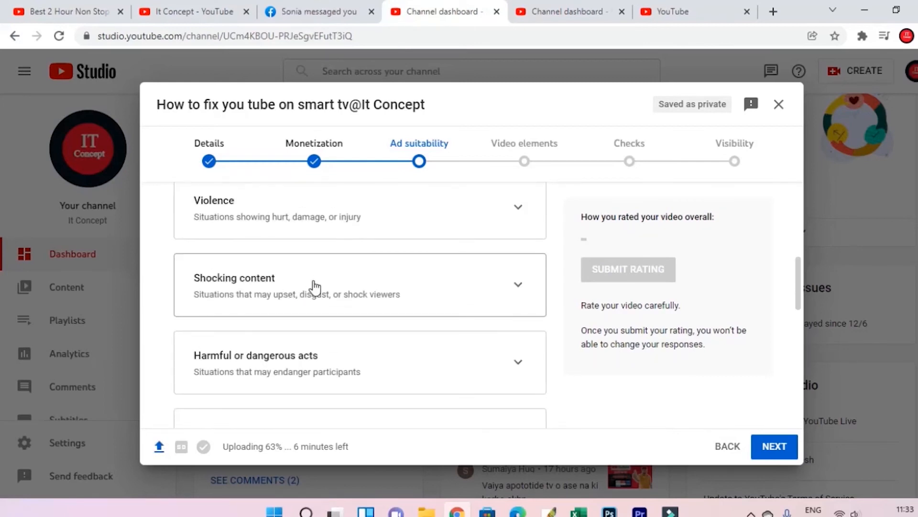
scroll(314, 286, "up", 3)
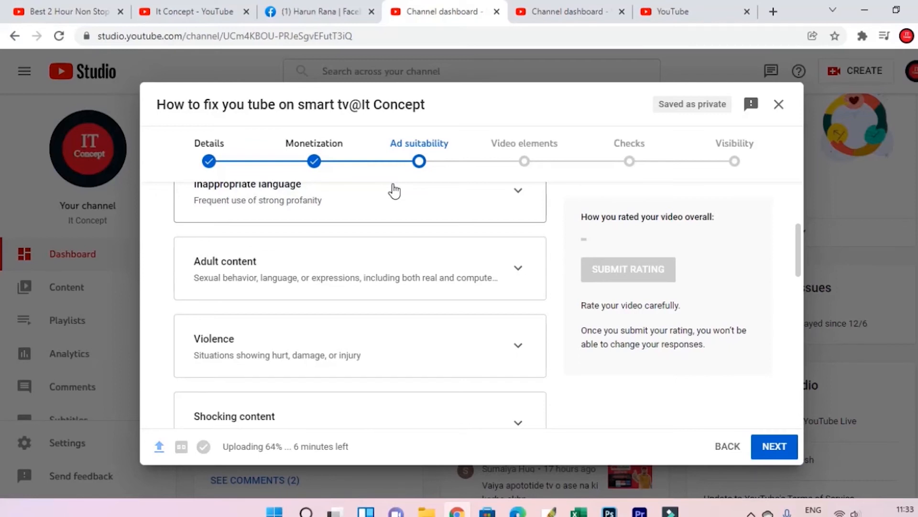
left_click(441, 143)
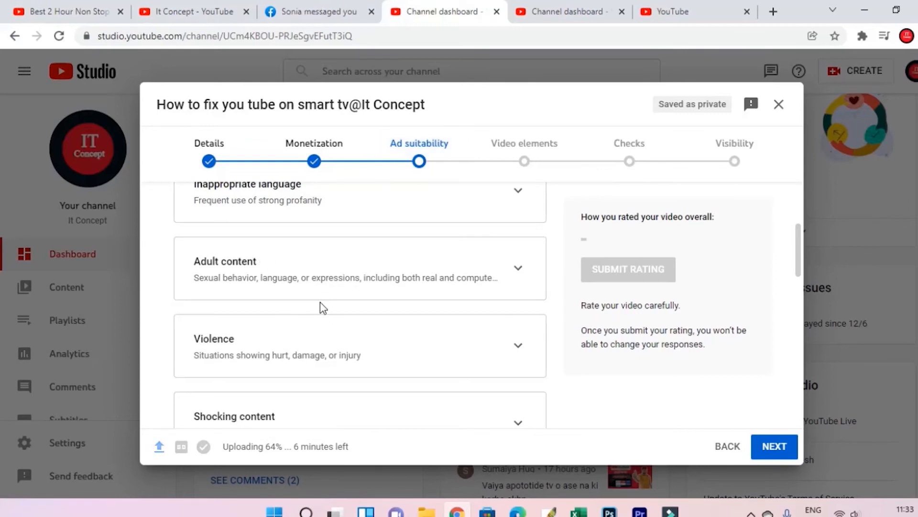
scroll(320, 306, "down", 1)
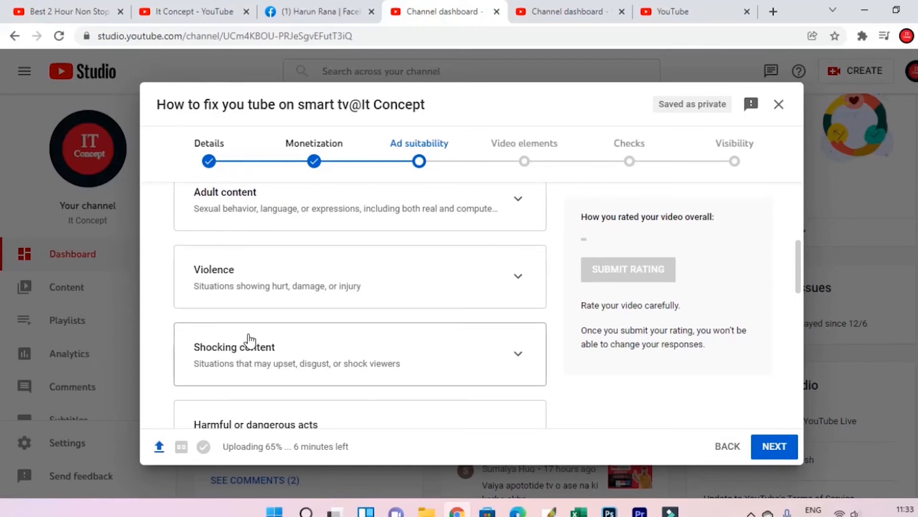
scroll(299, 352, "up", 3)
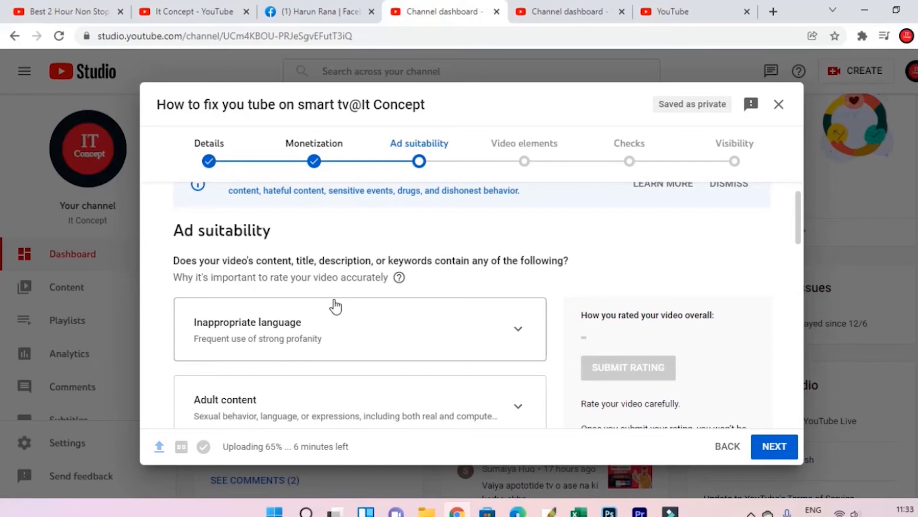
- Submit an ad suitability rating of None of the above for the video and continue to the video elements stage
scroll(336, 306, "down", 12)
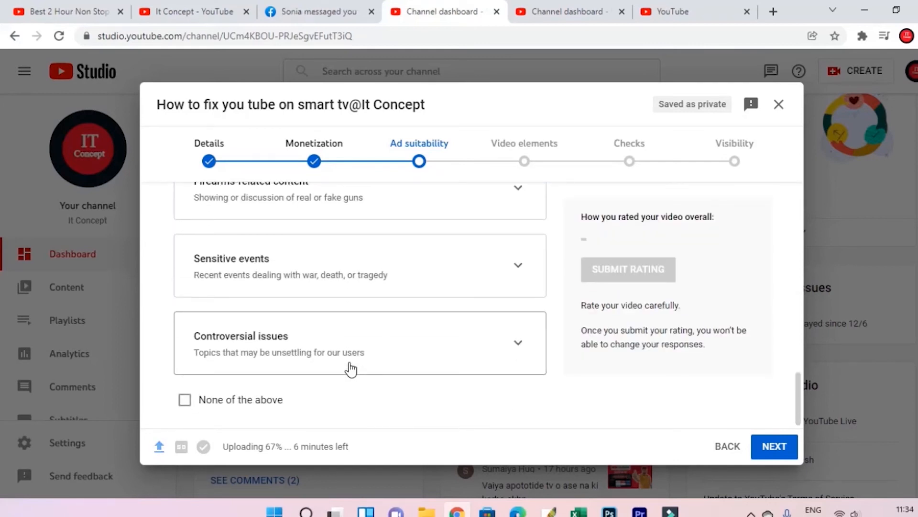
left_click(184, 400)
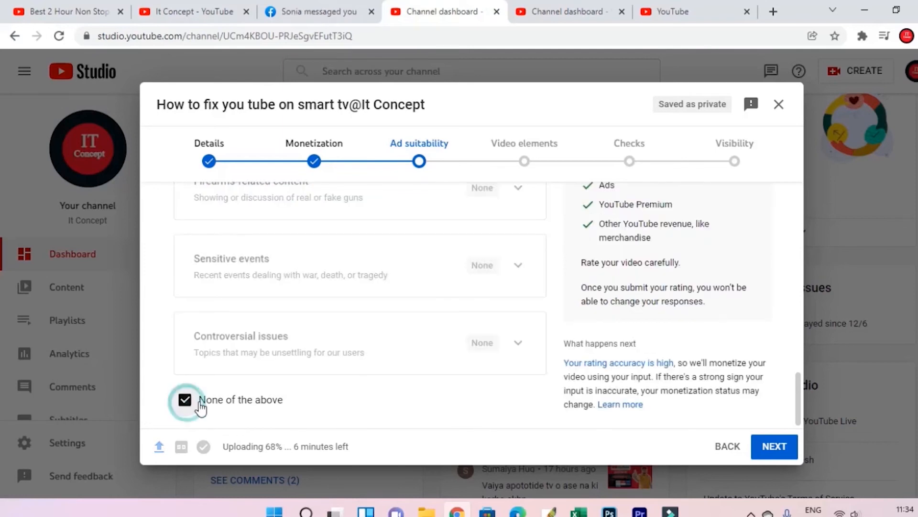
scroll(574, 378, "up", 3)
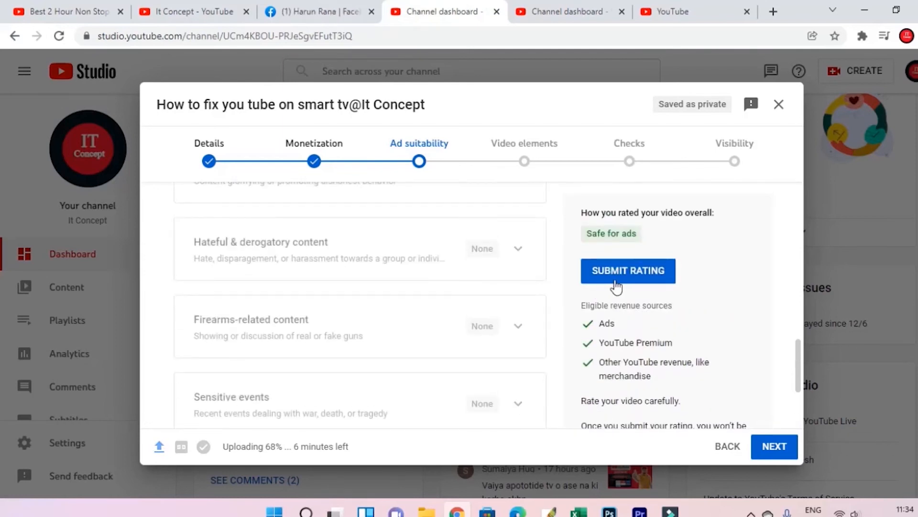
left_click(656, 279)
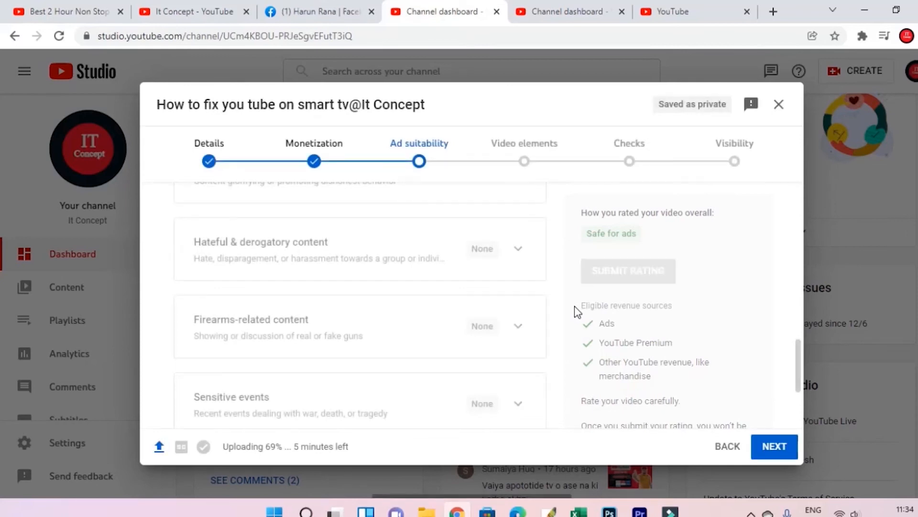
scroll(590, 299, "down", 2)
scroll(589, 299, "down", 2)
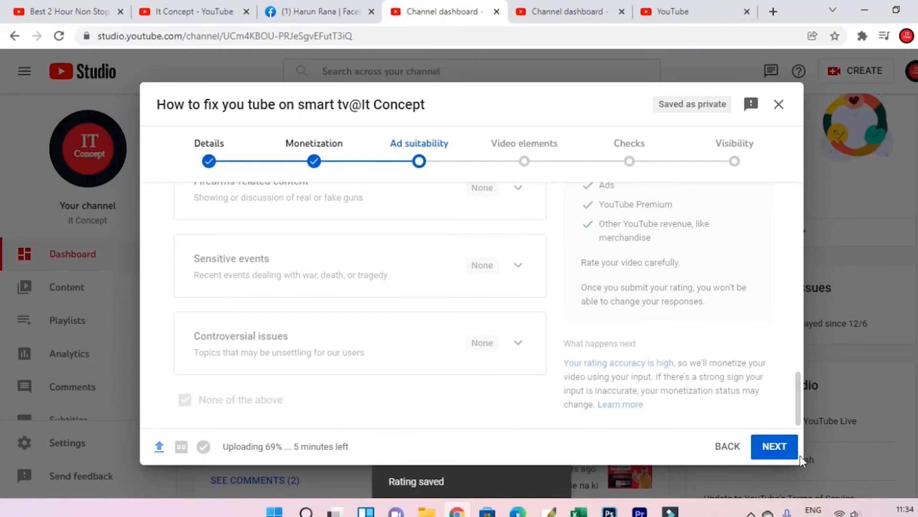
left_click(772, 445)
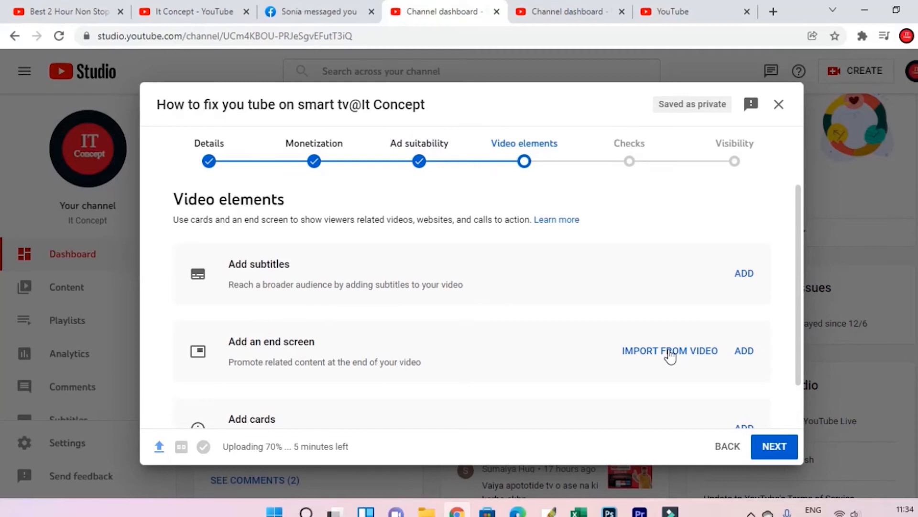
- Add a video card promoting the channel's 2022 video on opening a YouTube channel, place it at about 0:15:19 and save it
scroll(670, 355, "down", 2)
left_click(746, 385)
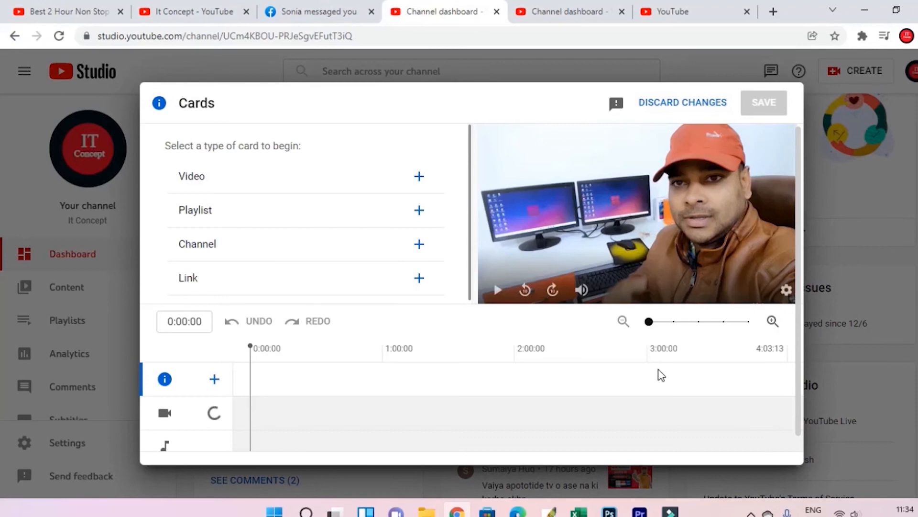
left_click(420, 178)
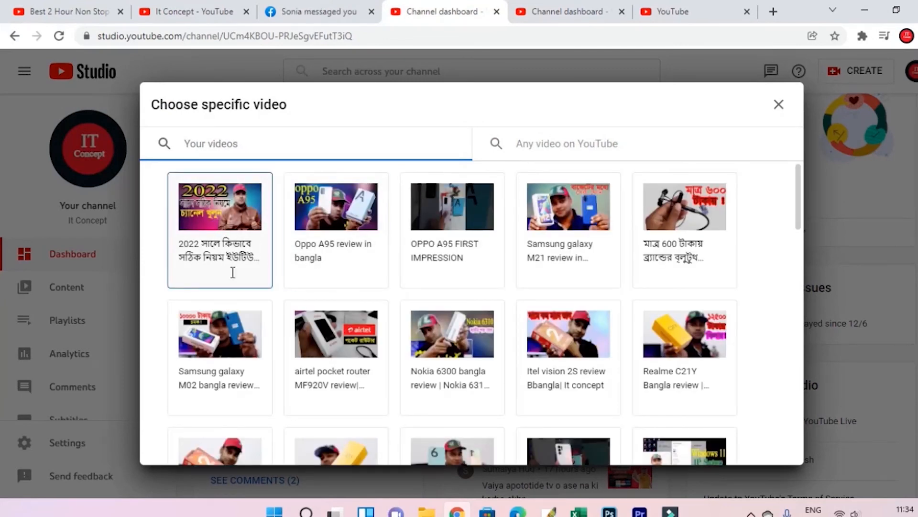
left_click(250, 235)
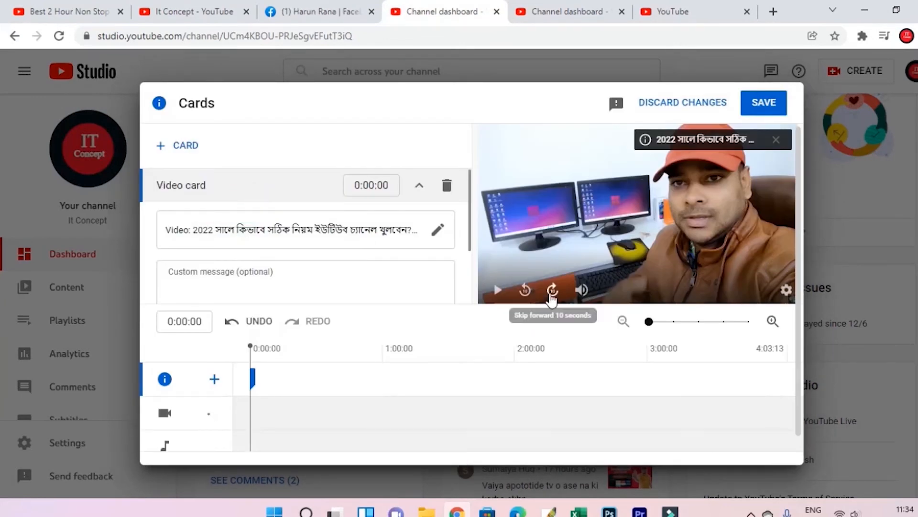
left_click_drag(252, 375, 288, 376)
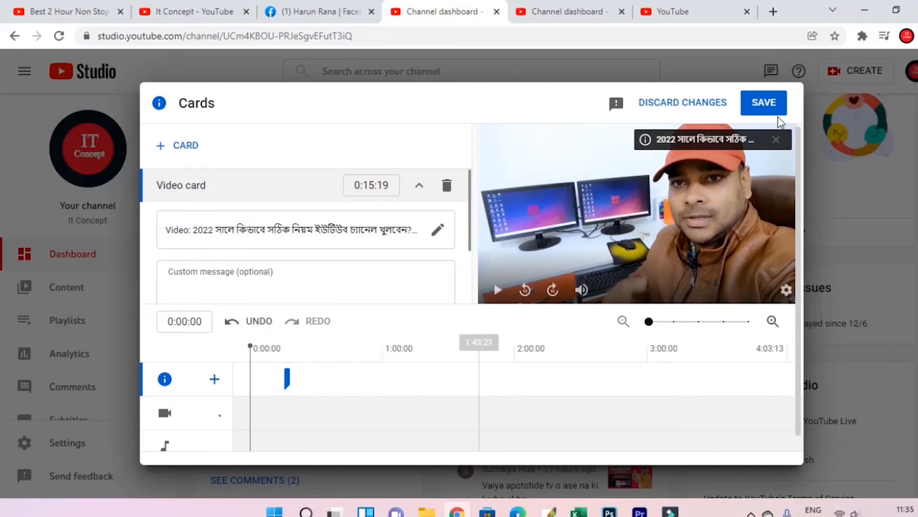
left_click(764, 102)
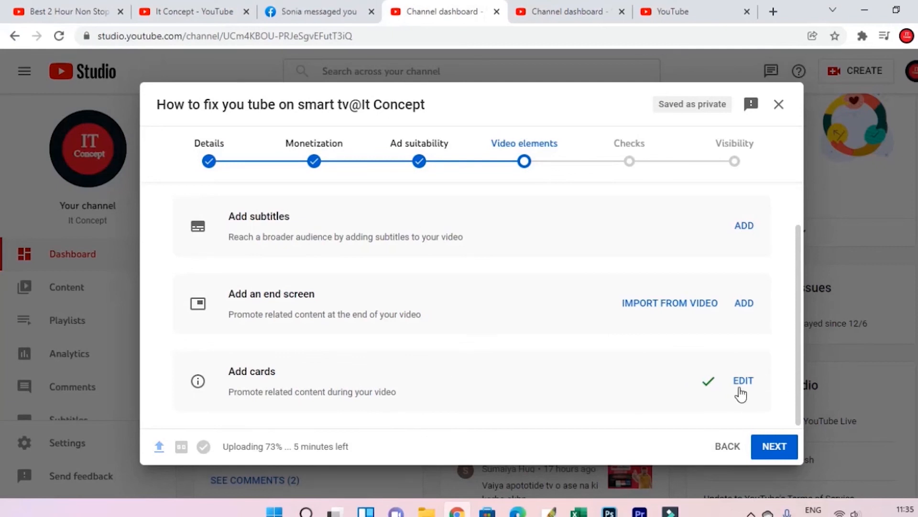
- Continue past the checks to the visibility stage, save the video as Unlisted and dismiss the upload notice
left_click(773, 448)
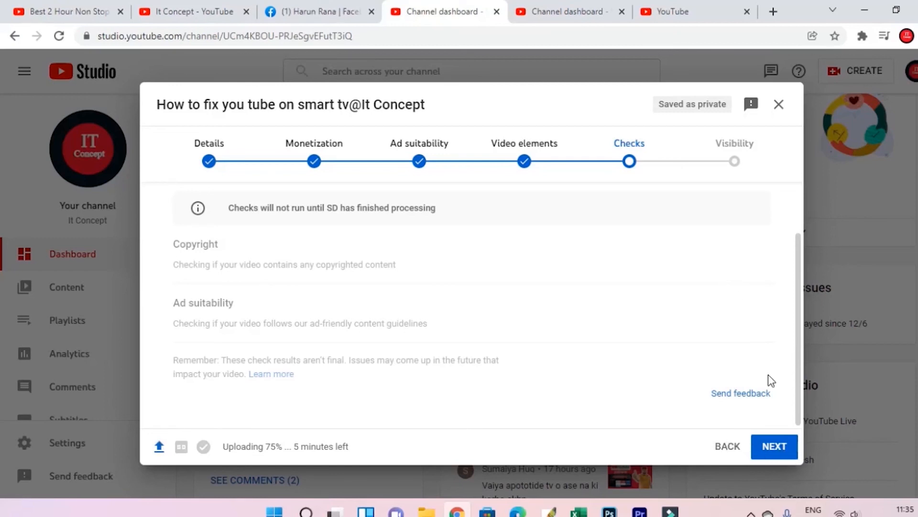
left_click(778, 447)
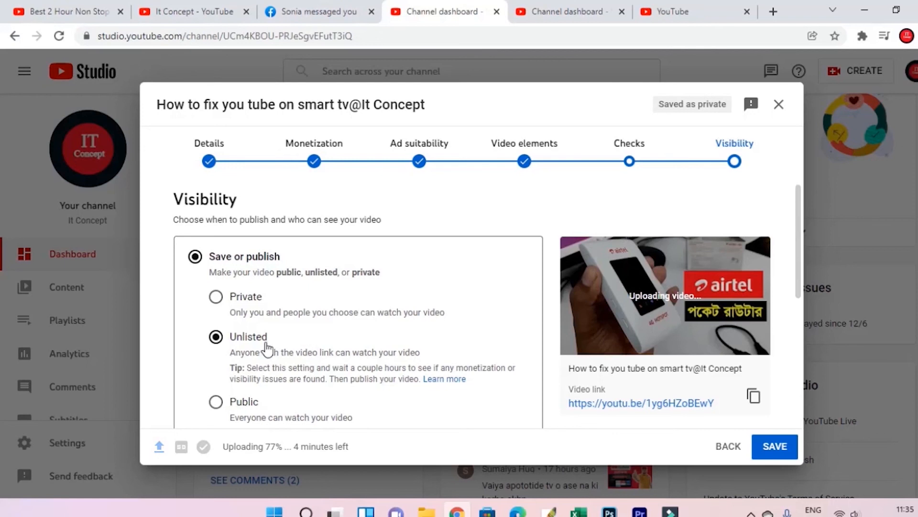
scroll(239, 371, "down", 2)
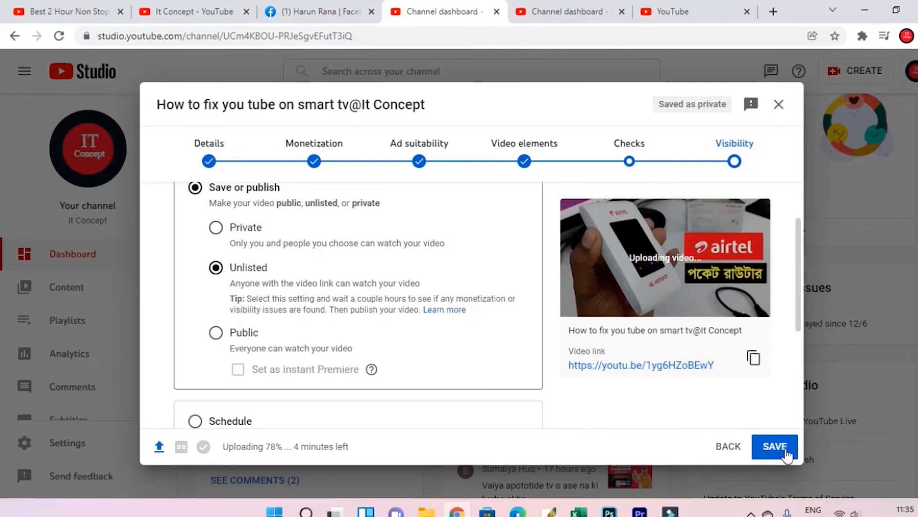
left_click(785, 451)
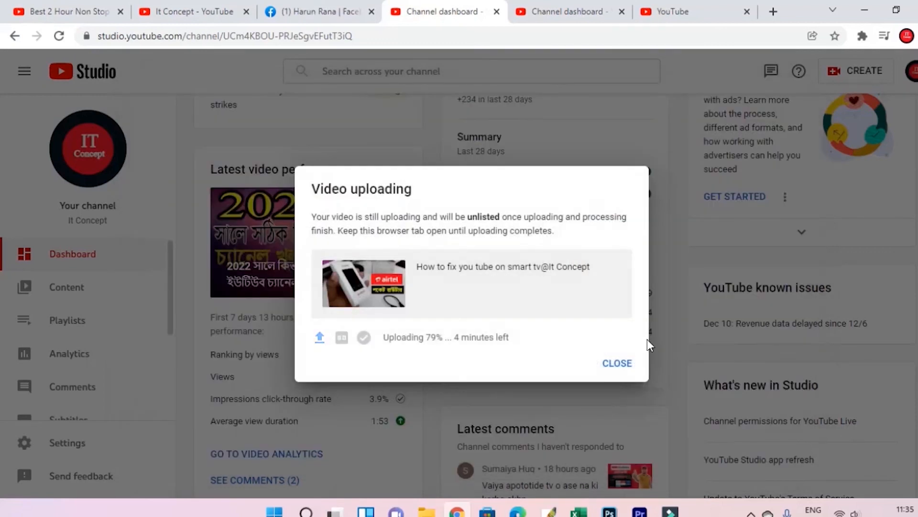
left_click(618, 364)
- Open the channel's content list and choose Public as the visibility of the video still uploading
left_click(85, 294)
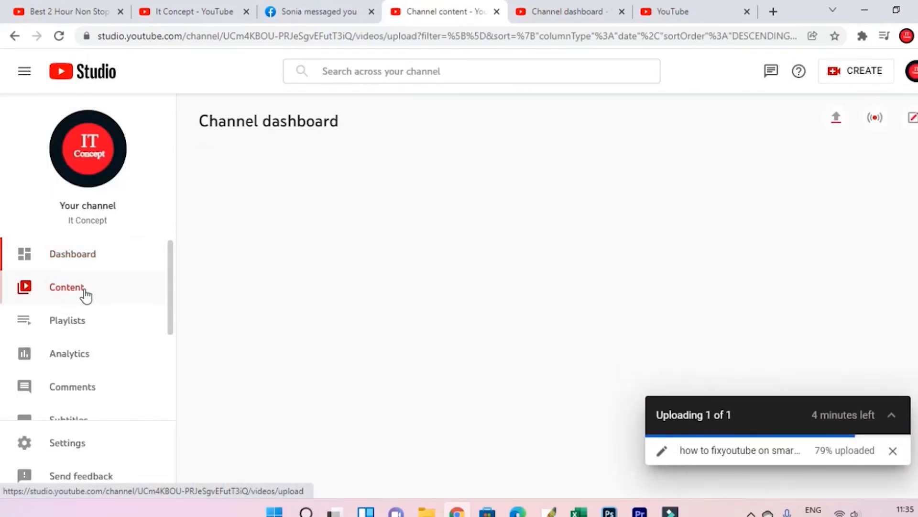
mouse_move(323, 265)
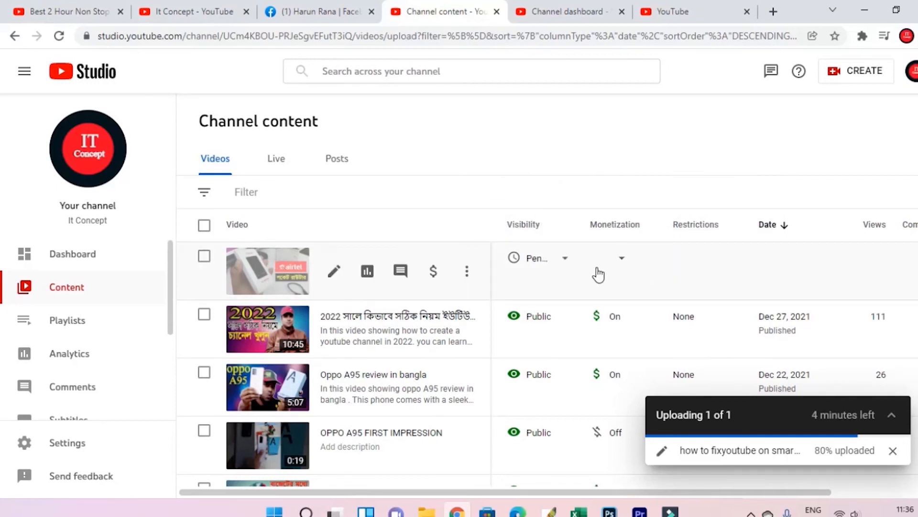
mouse_move(561, 286)
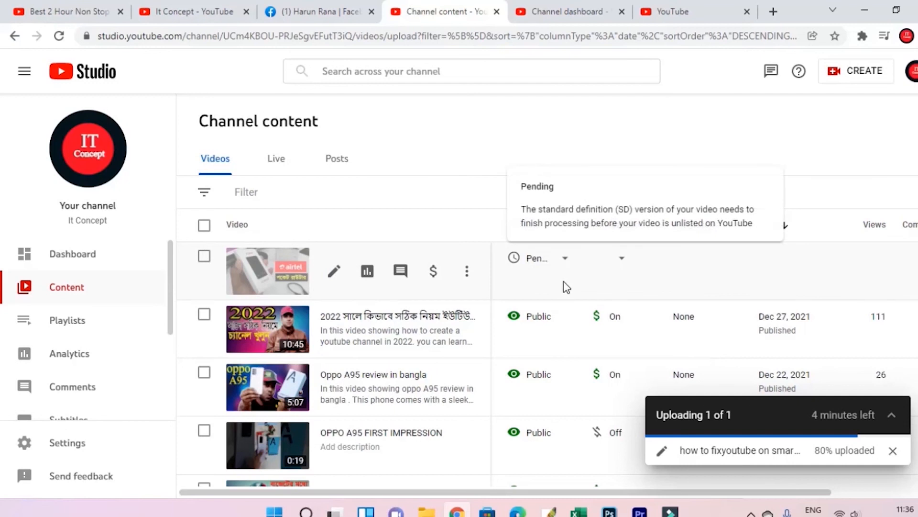
left_click(564, 259)
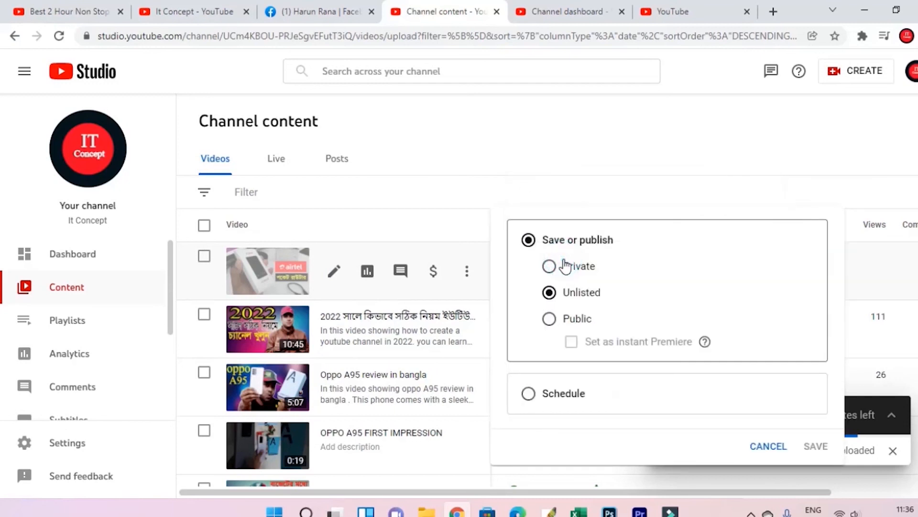
left_click(550, 319)
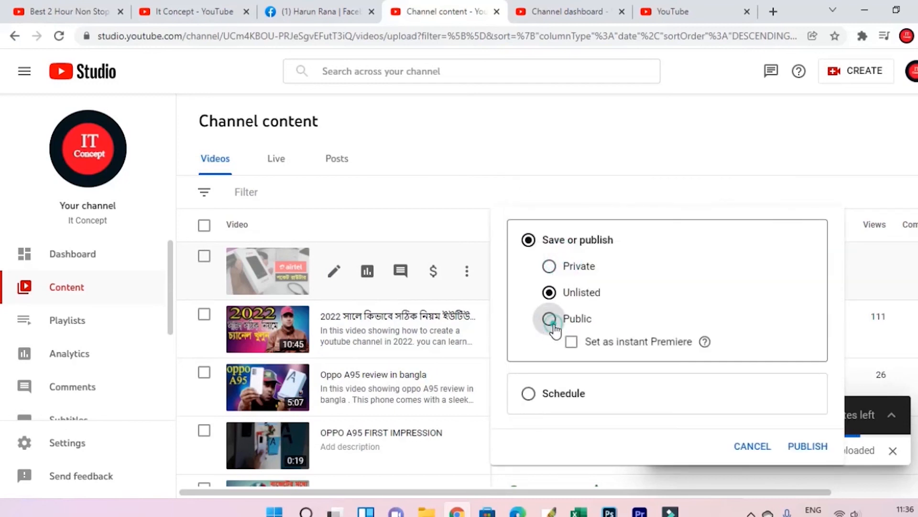